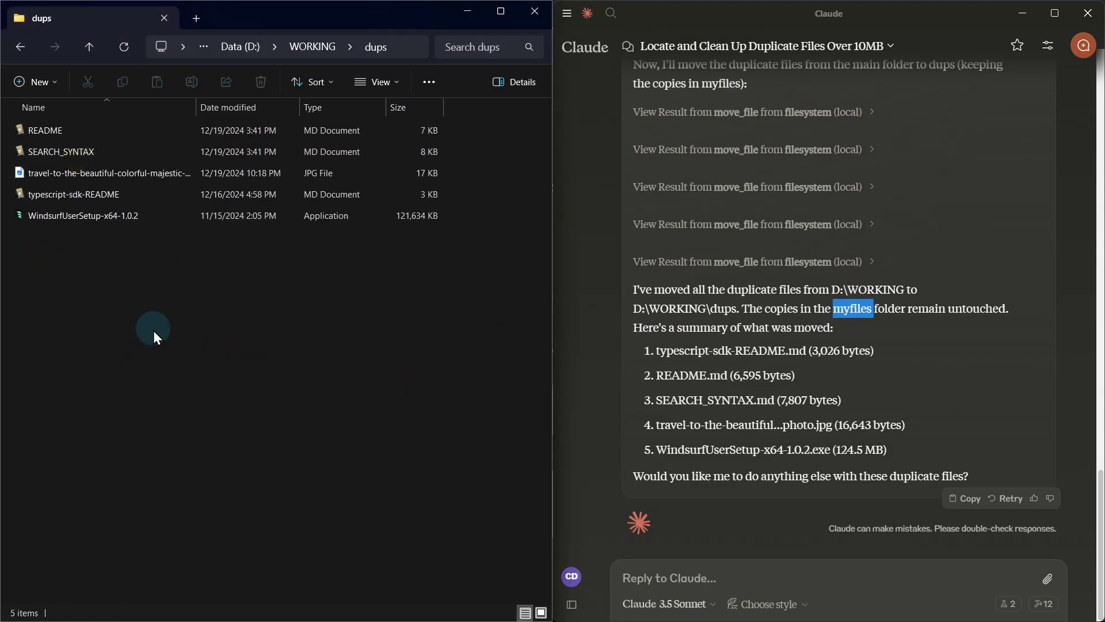
pyautogui.hotkey('alt', 'Left')
# Ask Claude to suggest a good file/folder organization for the working folder, allowing filesystem access.
pyautogui.click(785, 567)
pyautogui.write('Now suggest a goo')
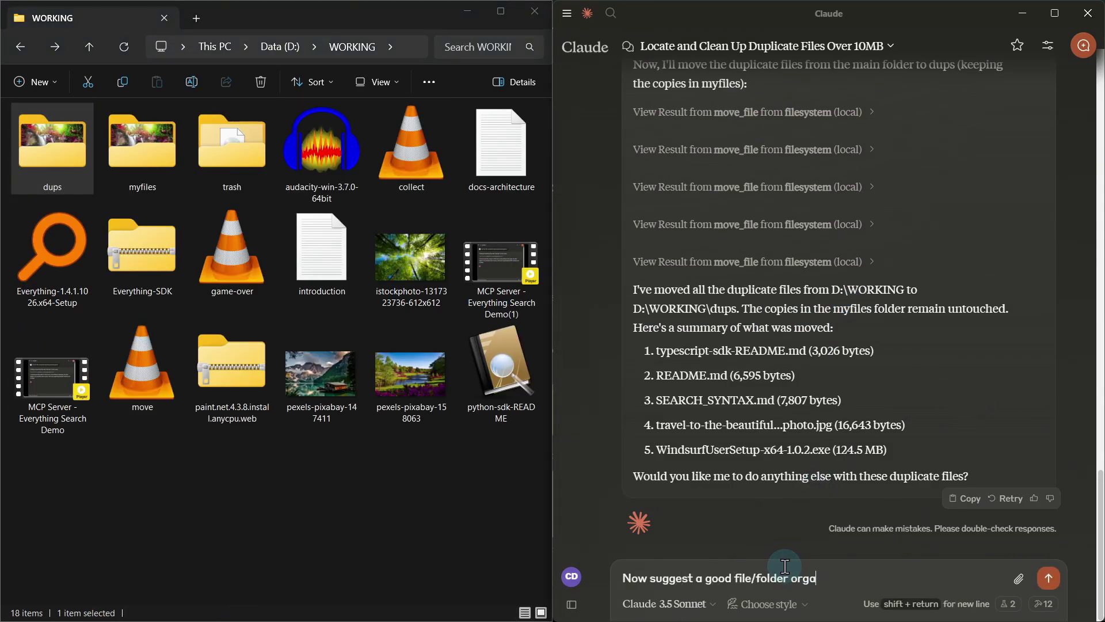
pyautogui.write('d file/folder organization for my working folder')
pyautogui.press('Return')
pyautogui.click(754, 364)
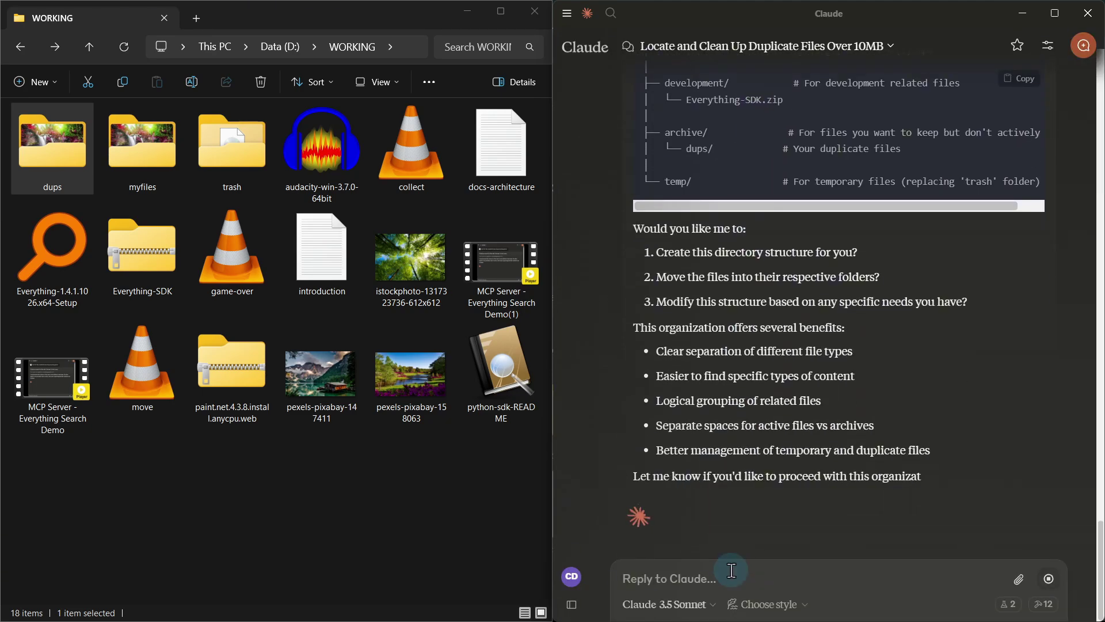
# Ask Claude to do the necessary file operations to follow its suggested organization.
pyautogui.click(732, 572)
pyautogui.write('Do the necessary file operations to follow yo')
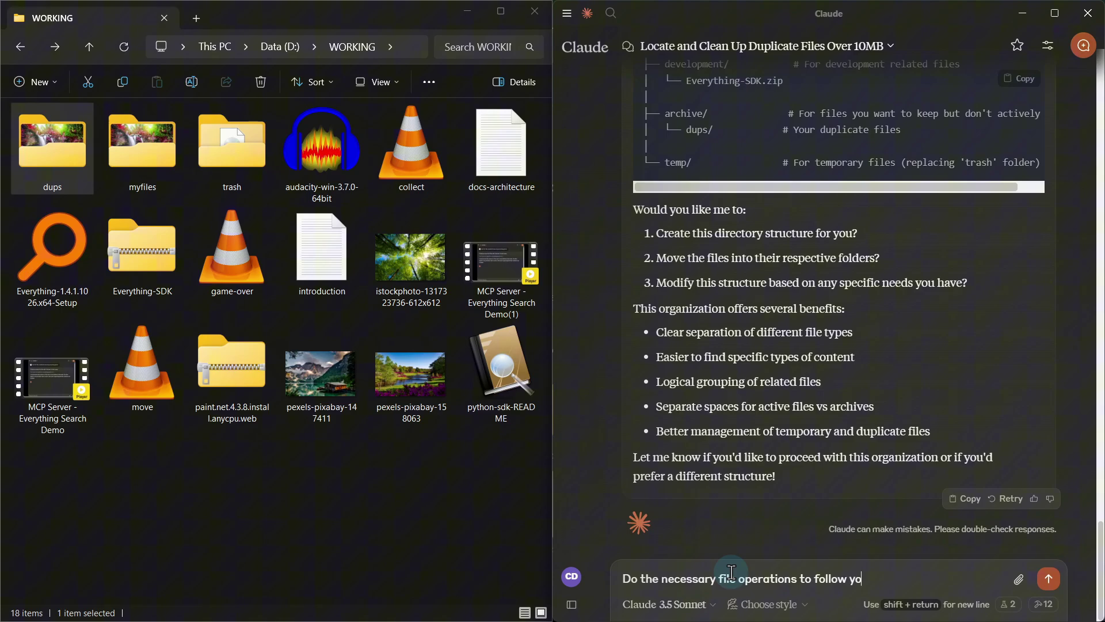
pyautogui.write('ur suggestion')
pyautogui.press('Return')
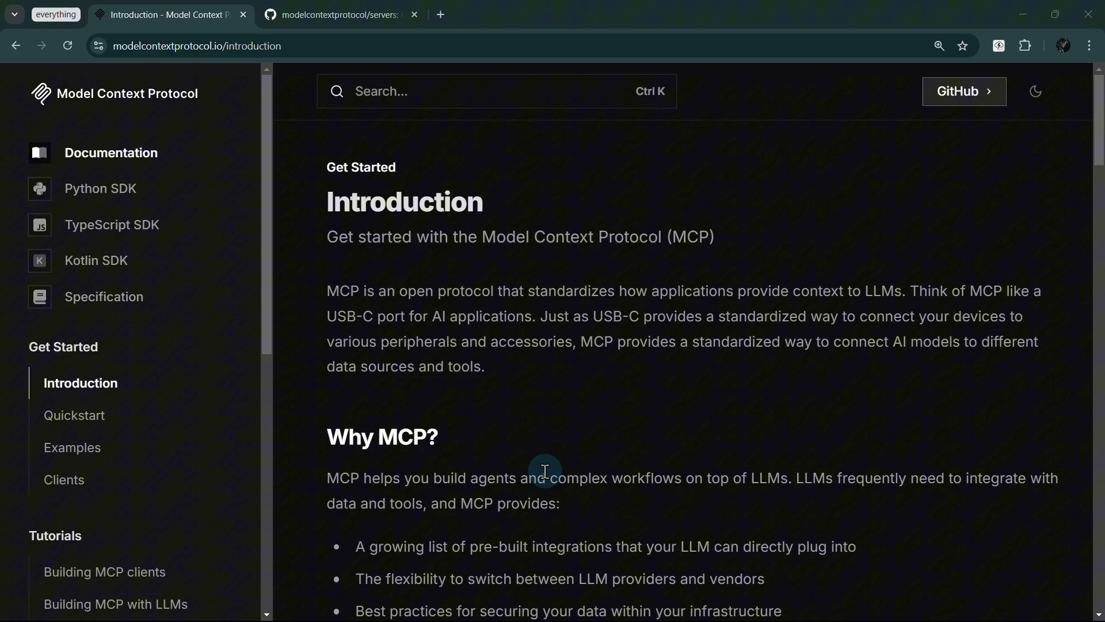
# Read through the MCP introduction and architecture diagram, then scroll the servers README to Reference Servers.
pyautogui.scroll(-3, 678, 417)
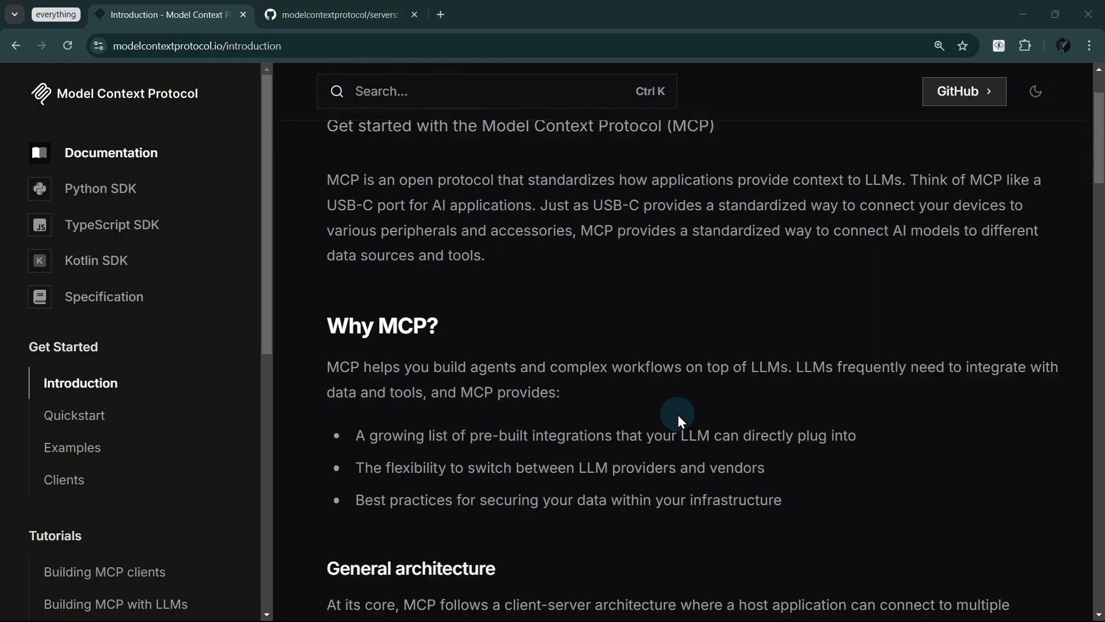
pyautogui.scroll(-1, 679, 414)
pyautogui.scroll(3, 678, 415)
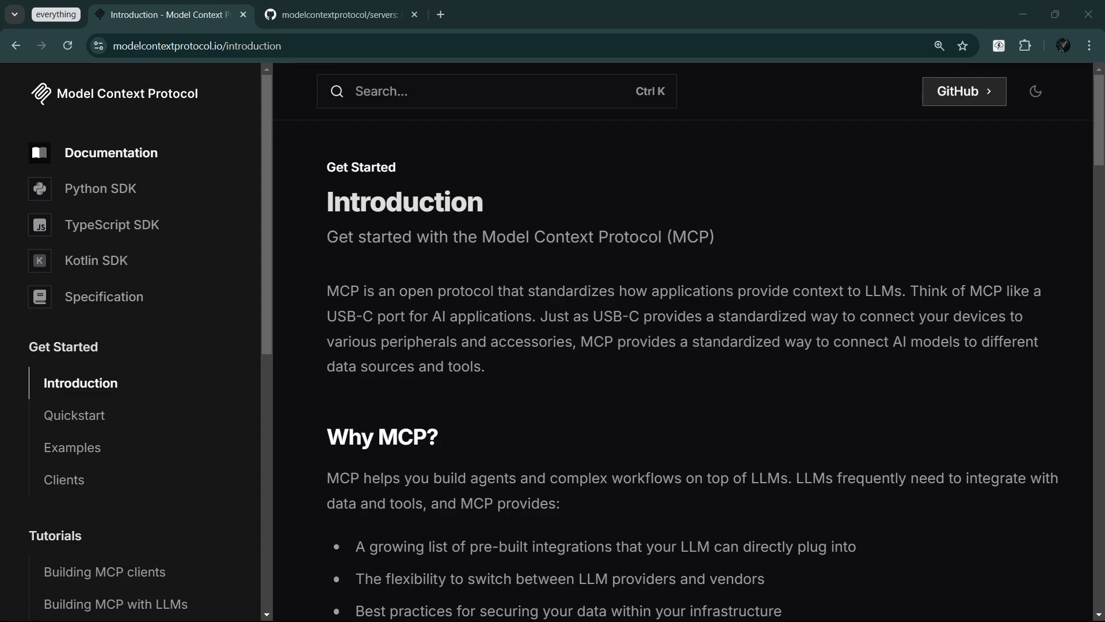
pyautogui.scroll(-9, 656, 401)
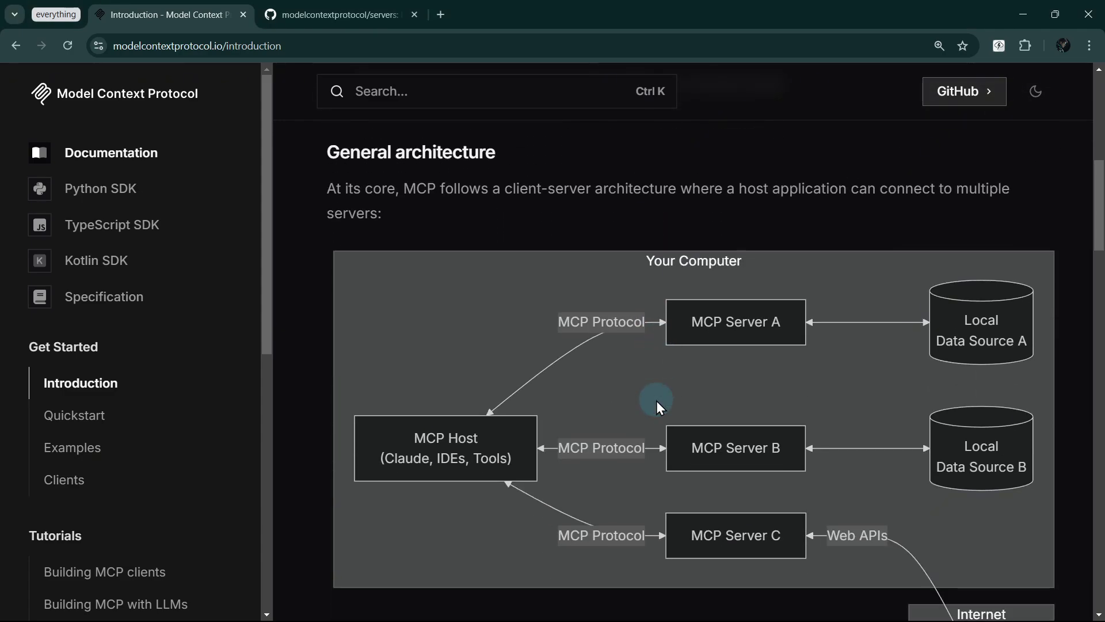
pyautogui.scroll(-1, 656, 400)
pyautogui.scroll(-2, 658, 403)
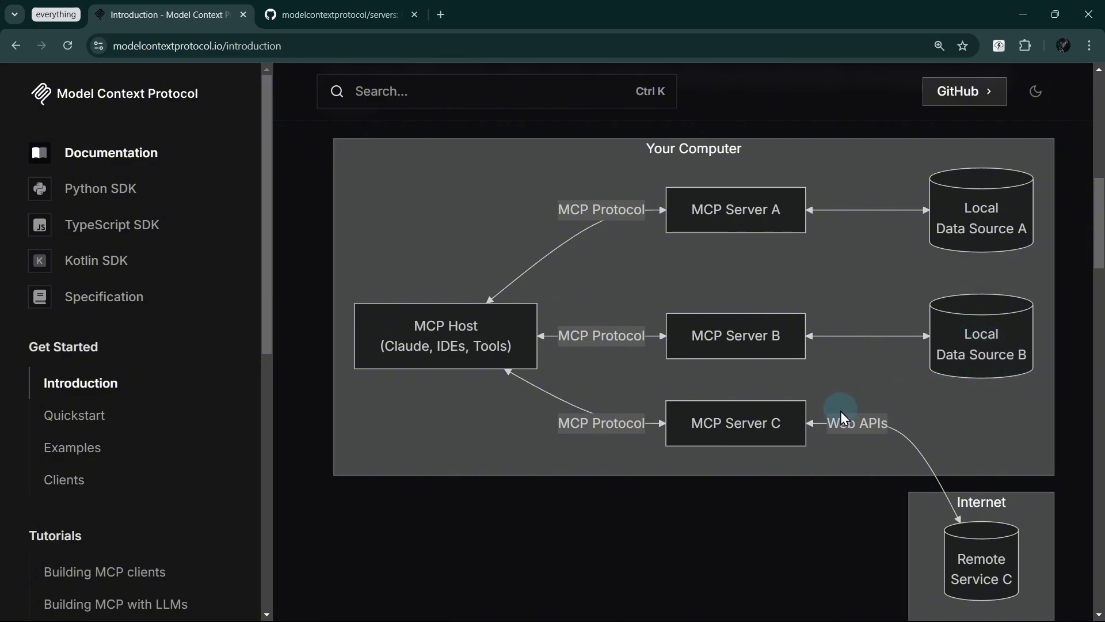
pyautogui.scroll(-1, 1013, 561)
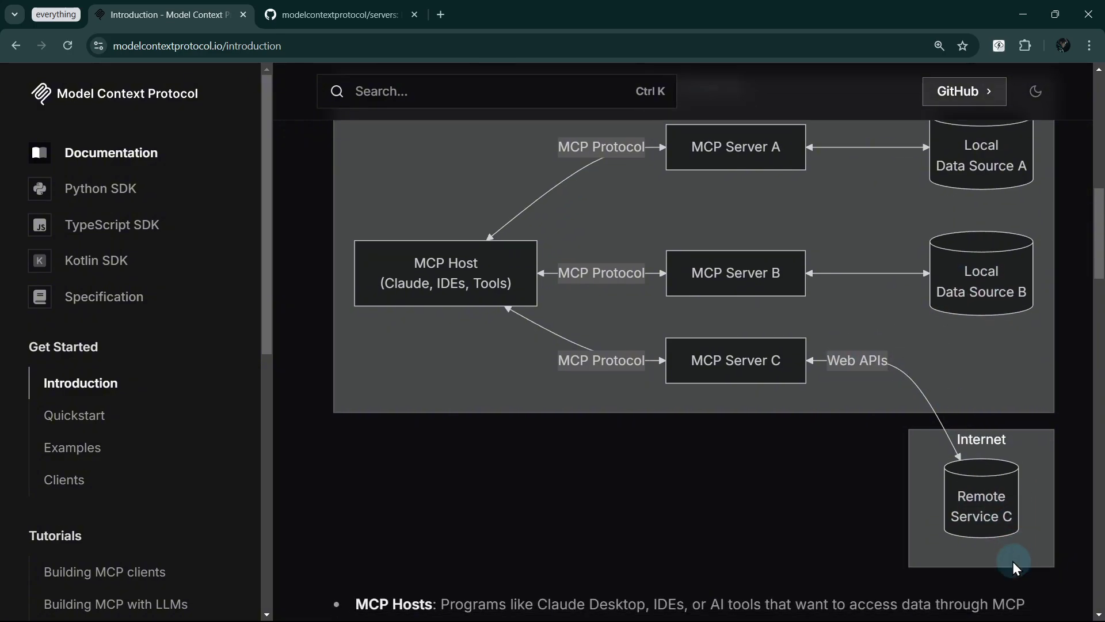
pyautogui.scroll(1, 1003, 527)
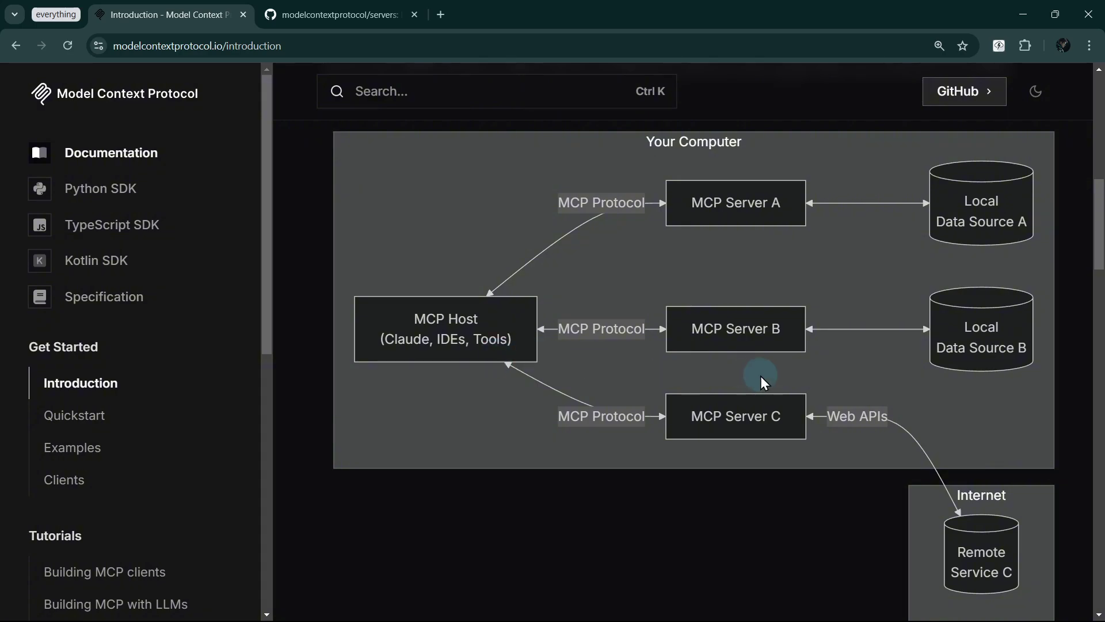
pyautogui.scroll(-1, 761, 375)
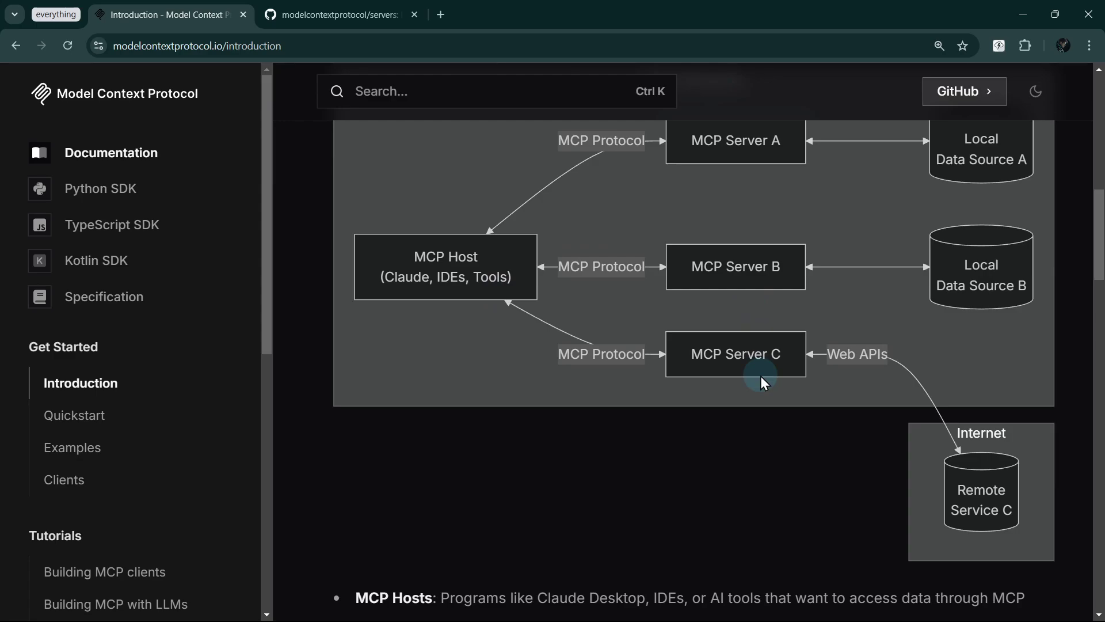
pyautogui.scroll(-3, 762, 378)
pyautogui.scroll(-2, 761, 376)
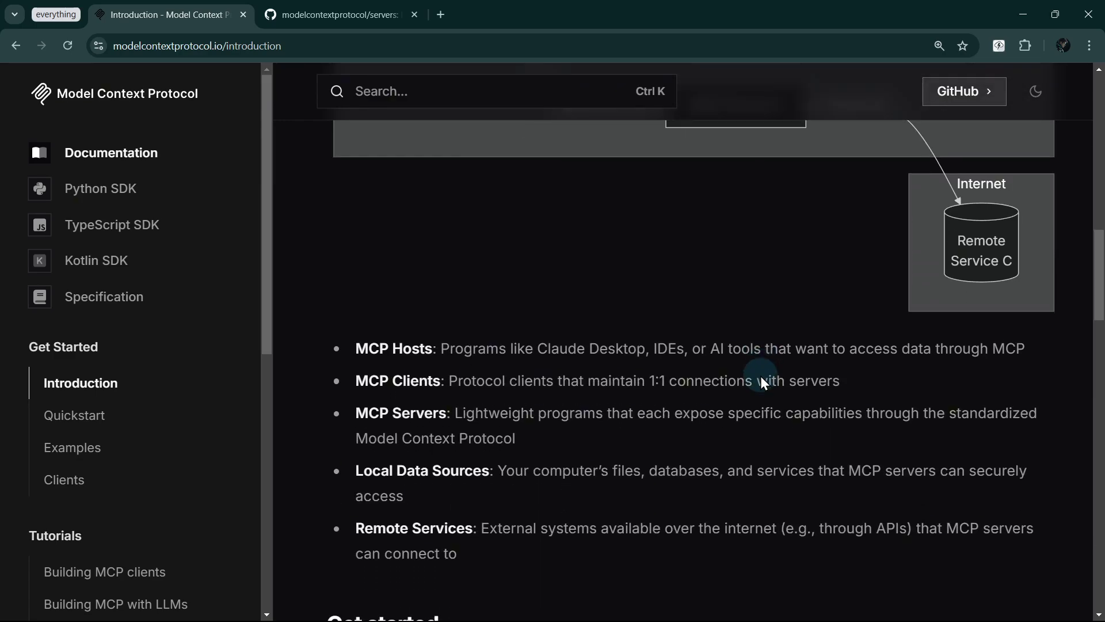
pyautogui.scroll(2, 761, 376)
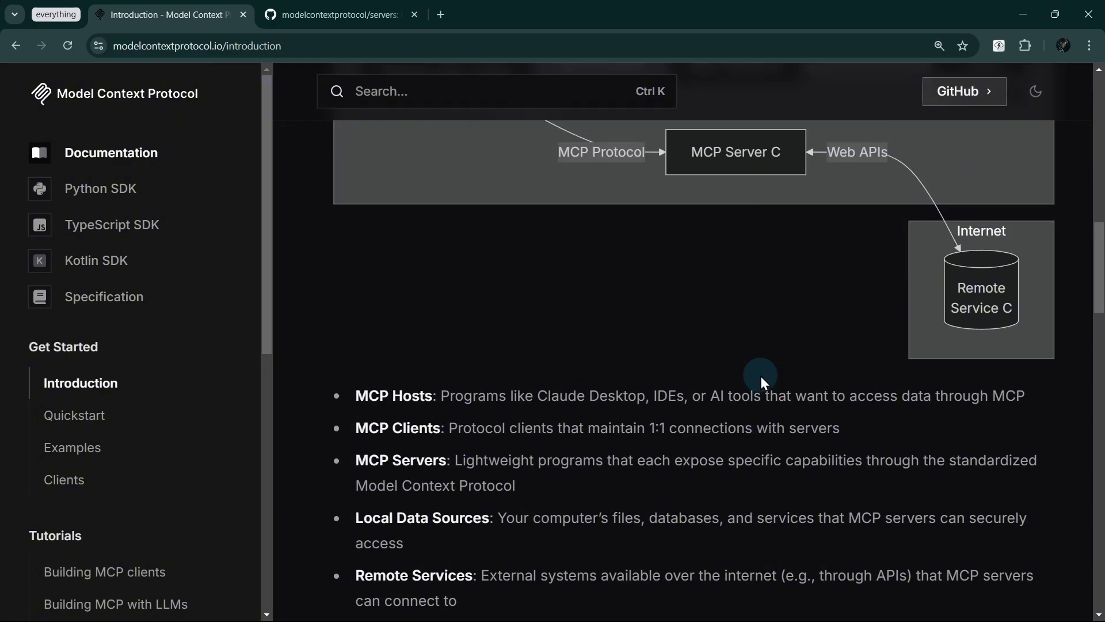
pyautogui.scroll(5, 761, 376)
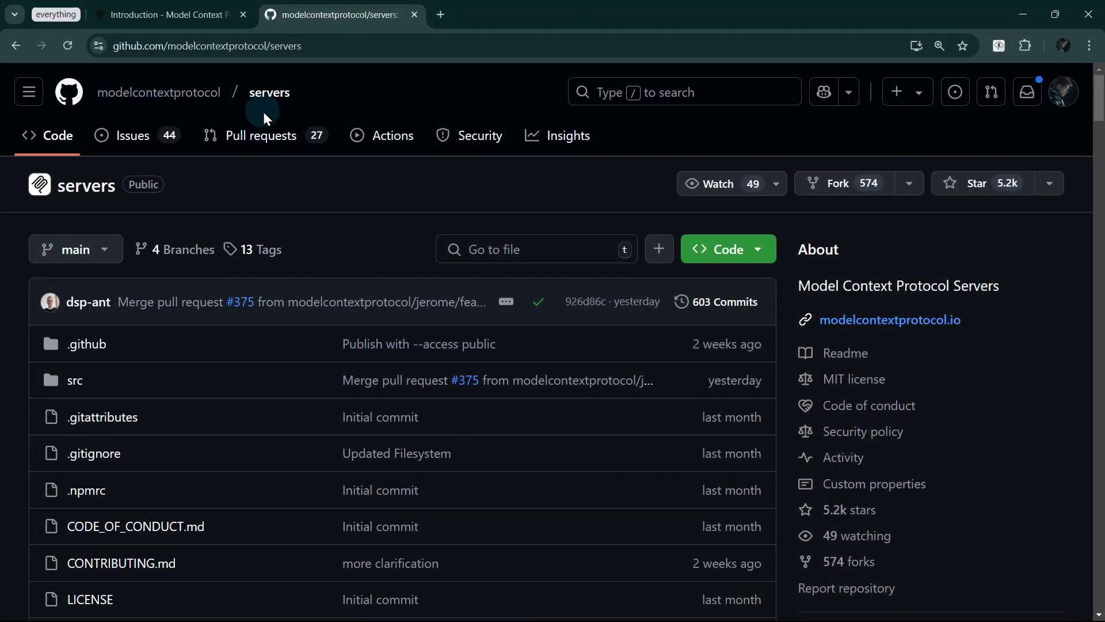
pyautogui.scroll(-15, 327, 261)
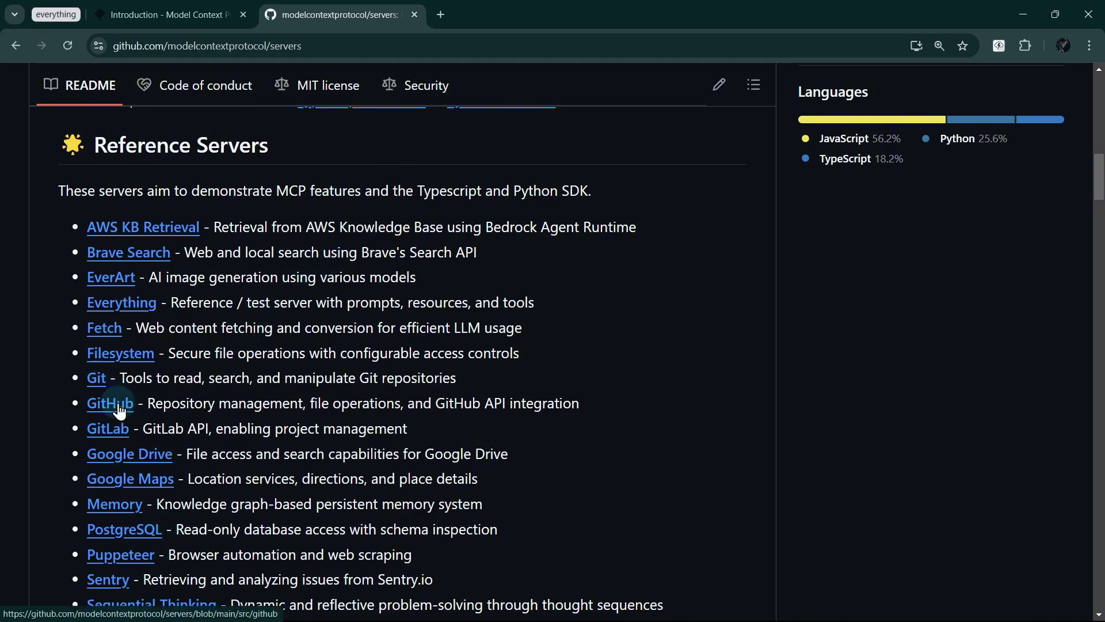
# Scroll past Official Integrations, Community Servers and Resources down to the Getting Started section.
pyautogui.scroll(-12, 362, 472)
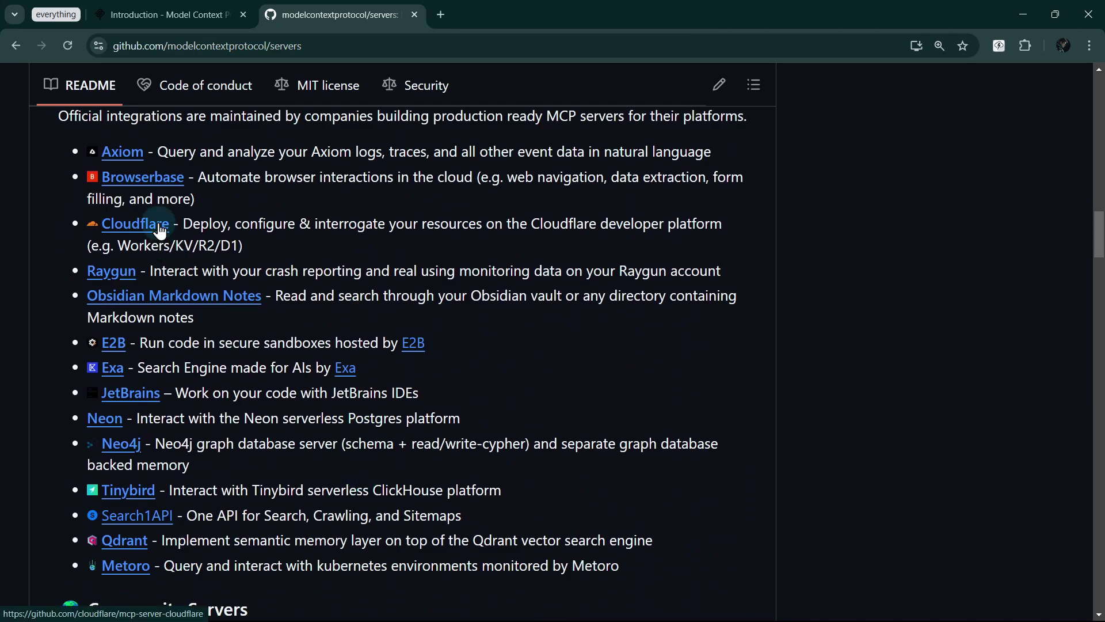
pyautogui.scroll(-8, 370, 390)
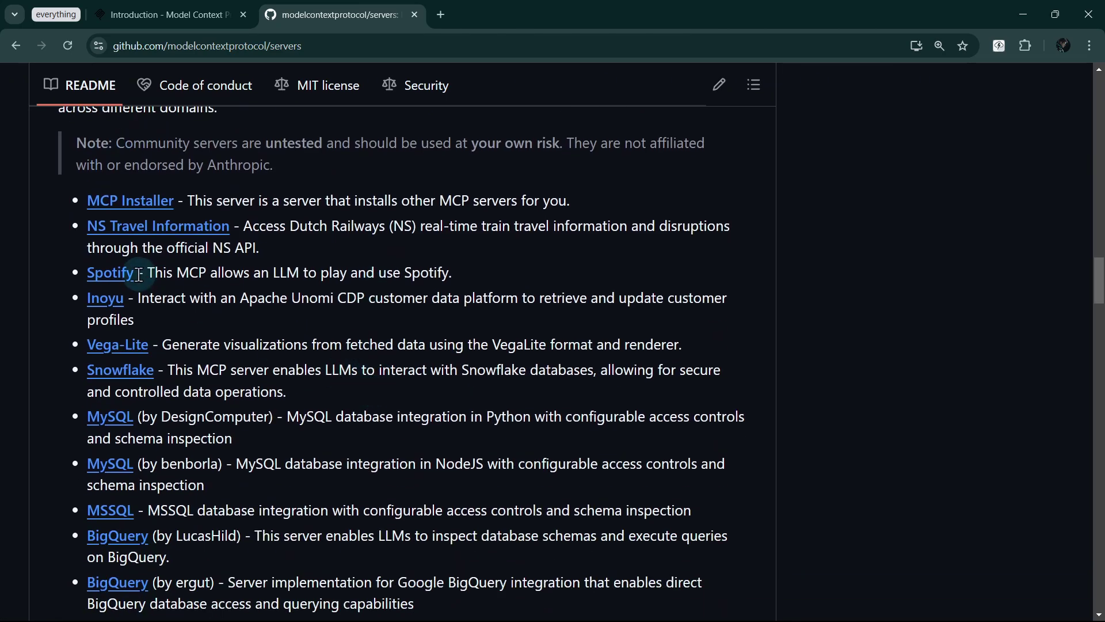
pyautogui.scroll(-15, 204, 319)
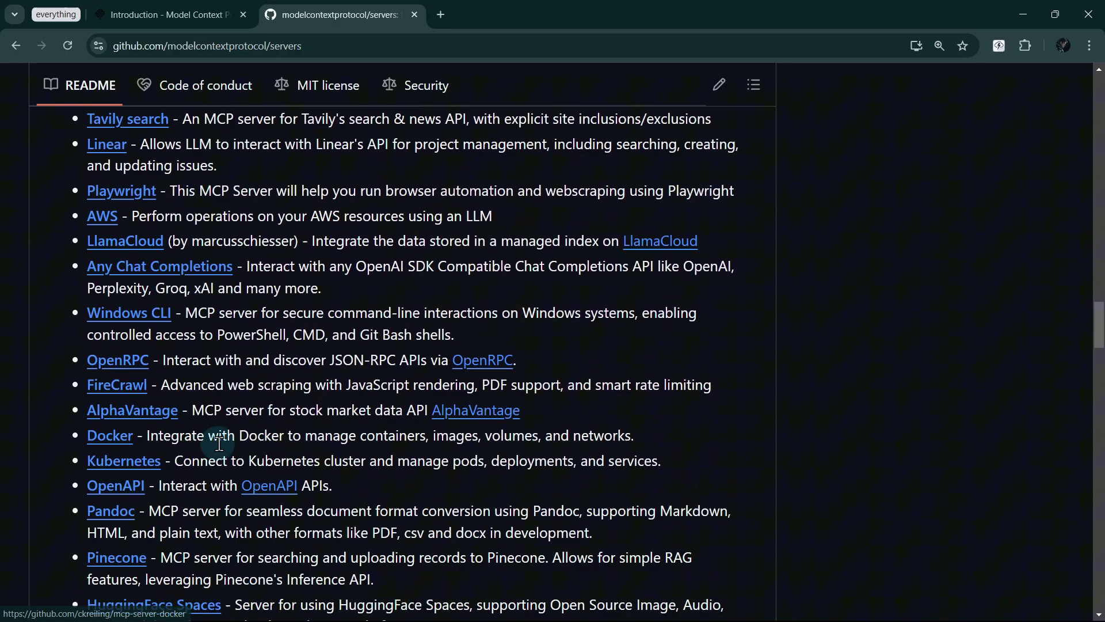
pyautogui.scroll(-12, 328, 424)
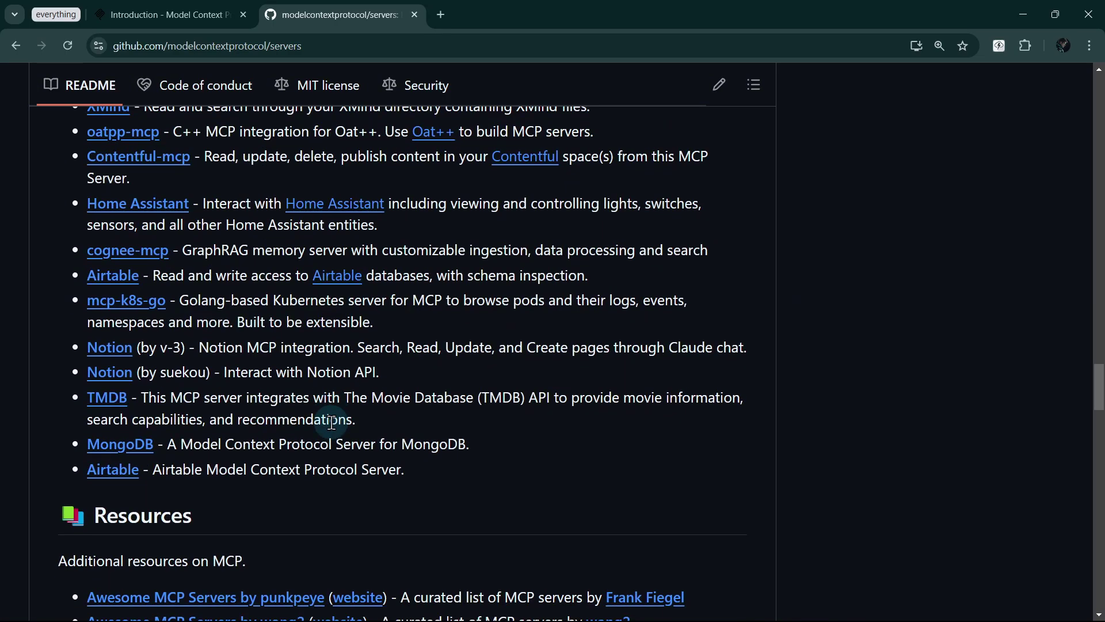
pyautogui.scroll(-3, 332, 423)
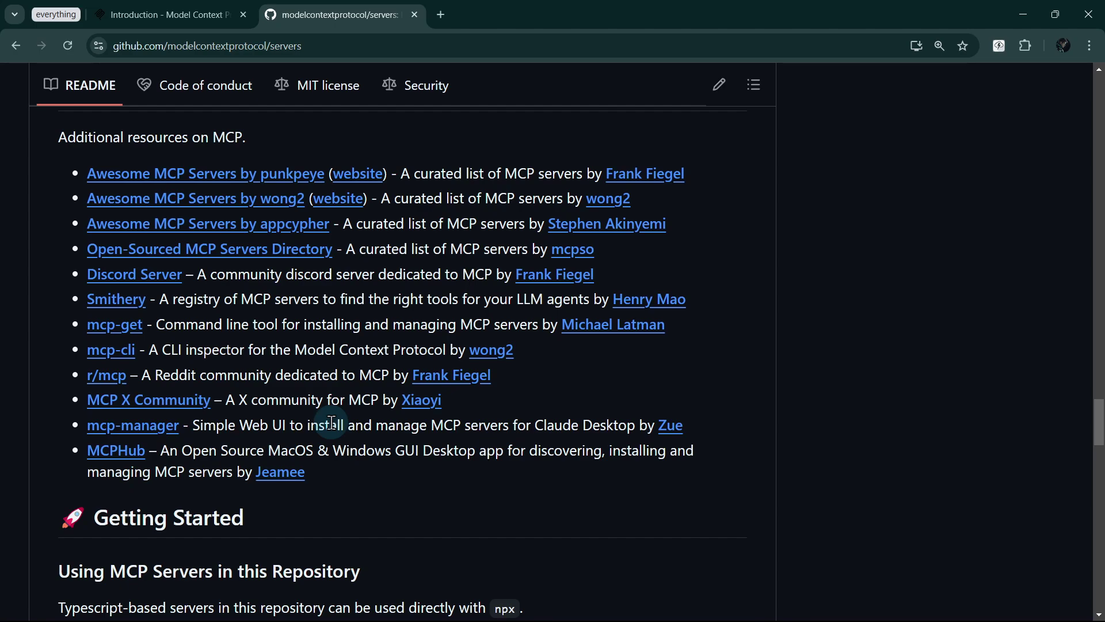
pyautogui.scroll(-5, 332, 423)
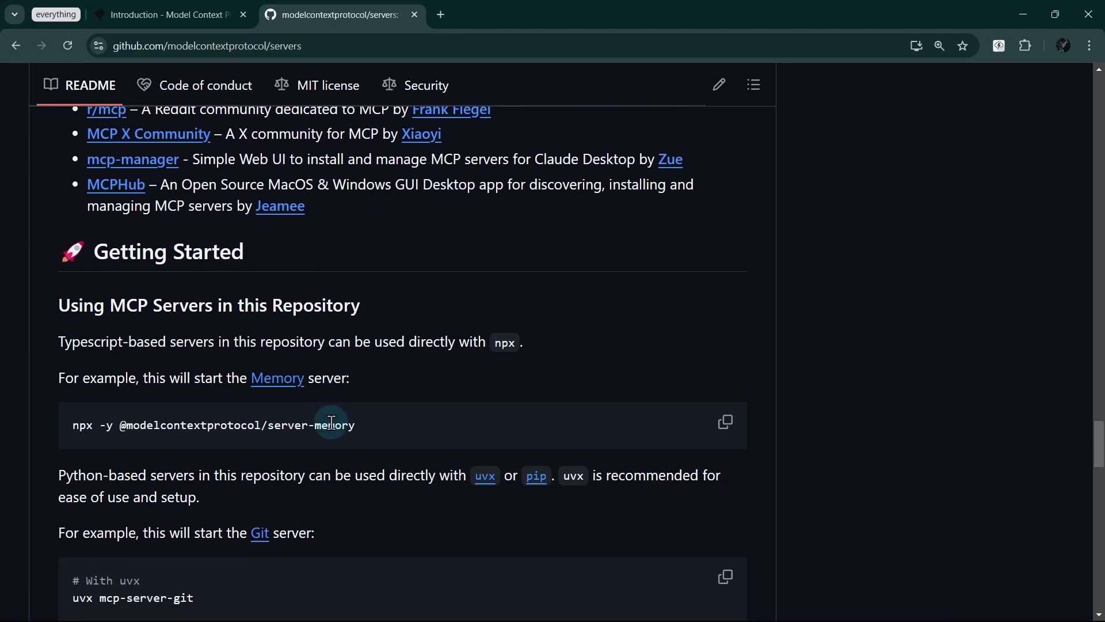
# Scroll to the Claude Desktop mcpServers config examples and highlight npx.
pyautogui.scroll(-3, 383, 438)
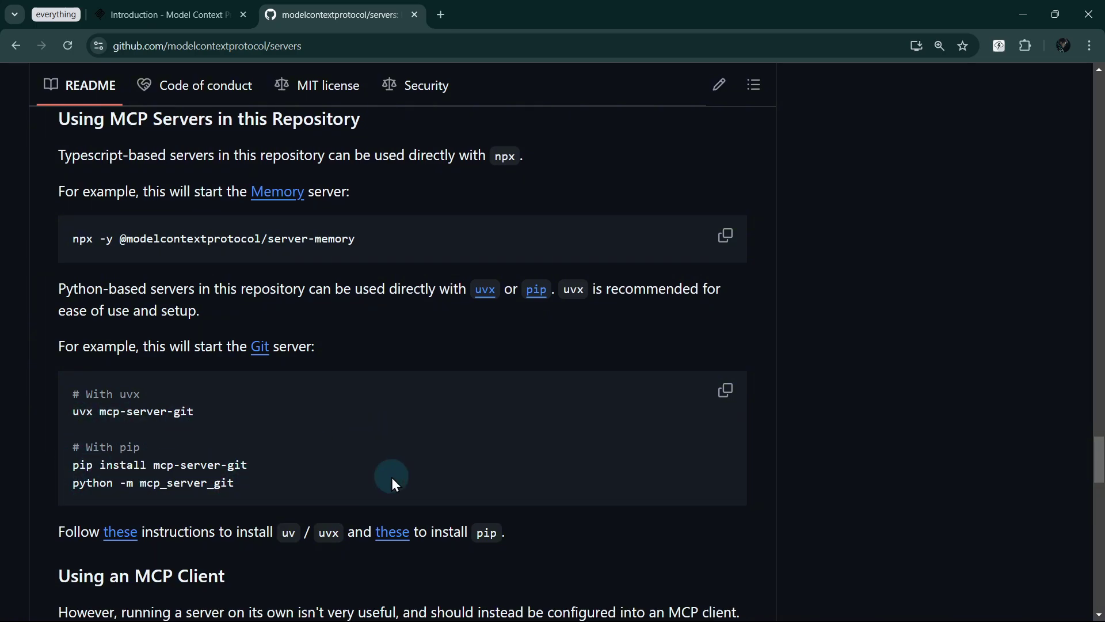
pyautogui.scroll(-5, 392, 478)
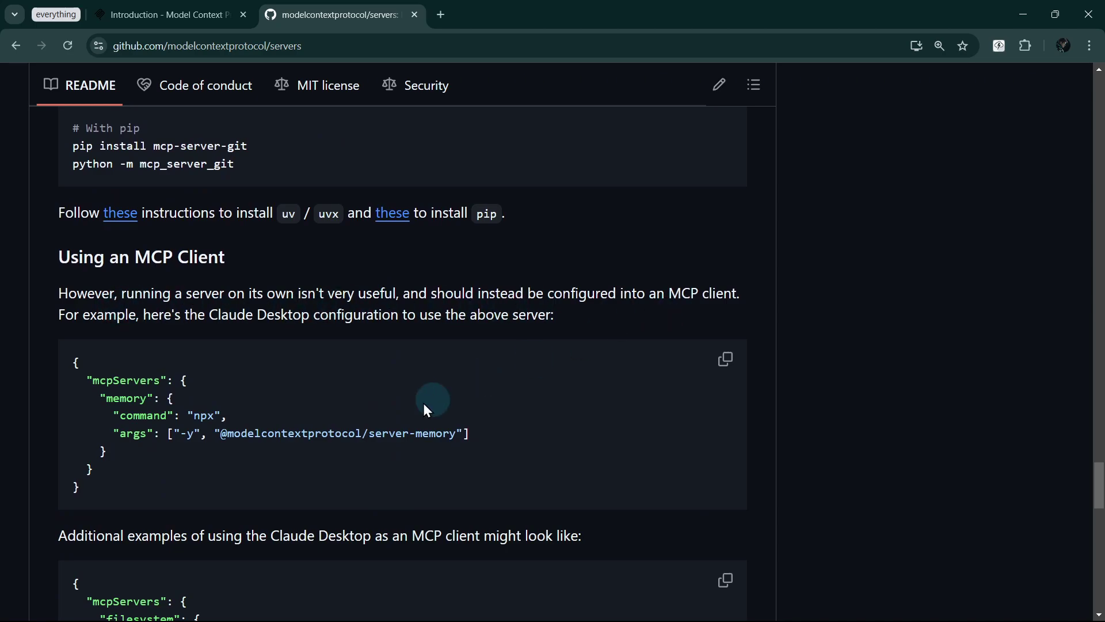
pyautogui.doubleClick(203, 415)
pyautogui.scroll(-1, 350, 403)
pyautogui.scroll(-1, 349, 380)
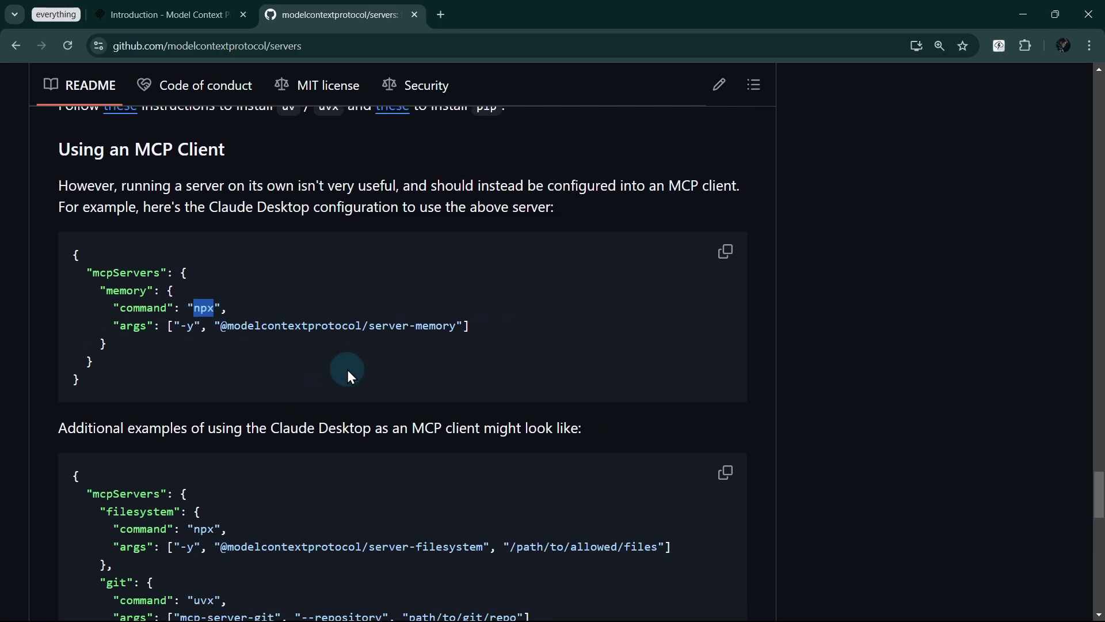
pyautogui.click(347, 365)
# Highlight uvx in the git server config, then return to the Community Servers list.
pyautogui.scroll(-1, 347, 365)
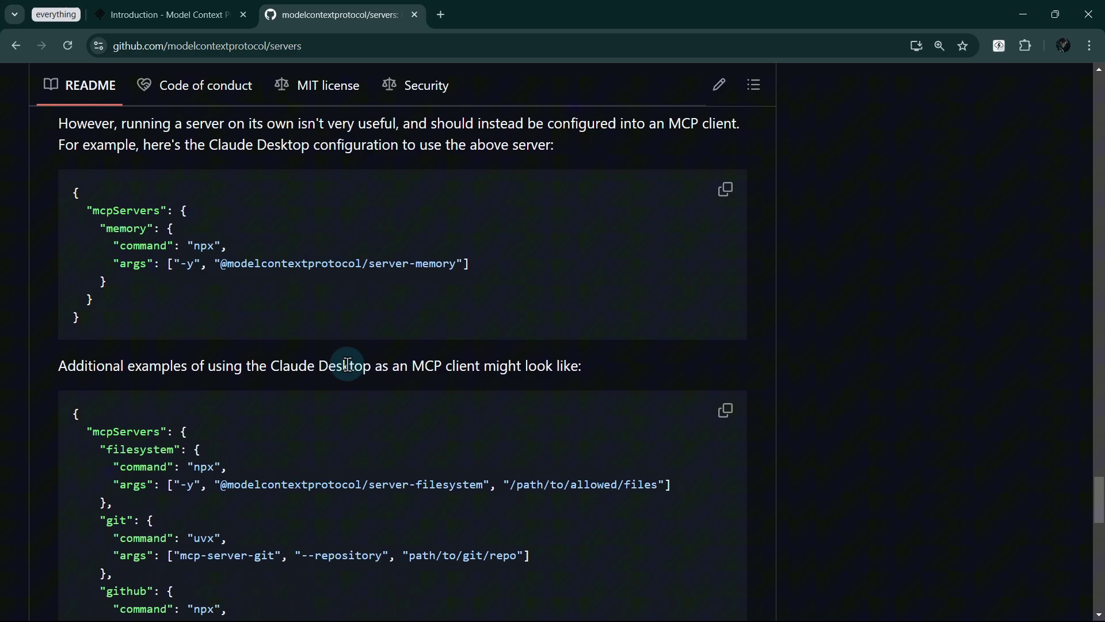
pyautogui.scroll(-2, 347, 365)
pyautogui.doubleClick(205, 416)
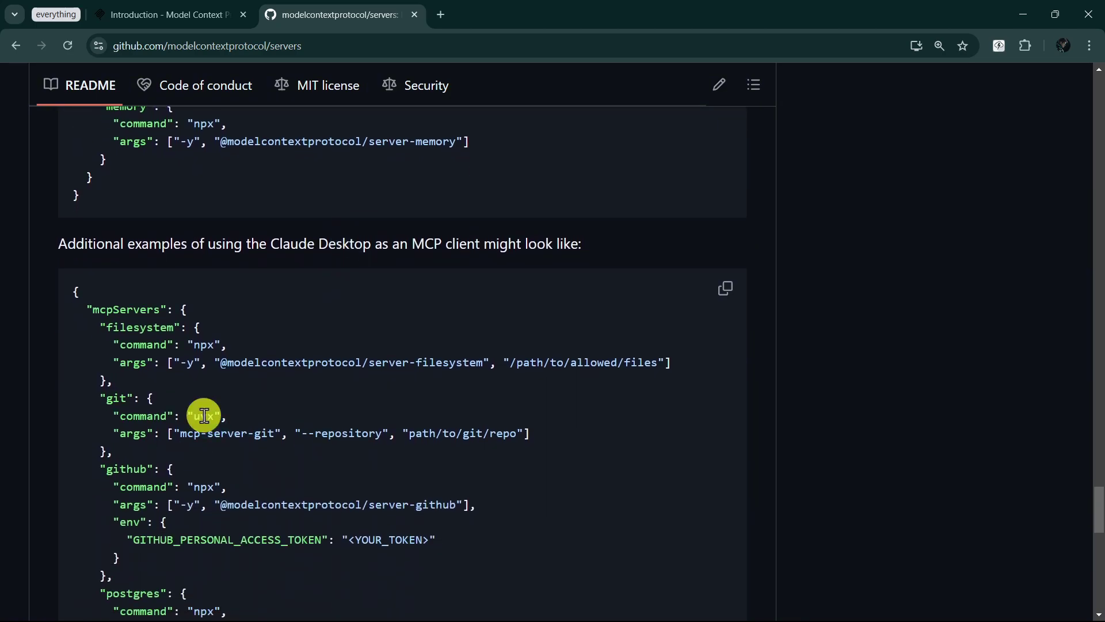
pyautogui.click(258, 446)
pyautogui.scroll(-2, 258, 446)
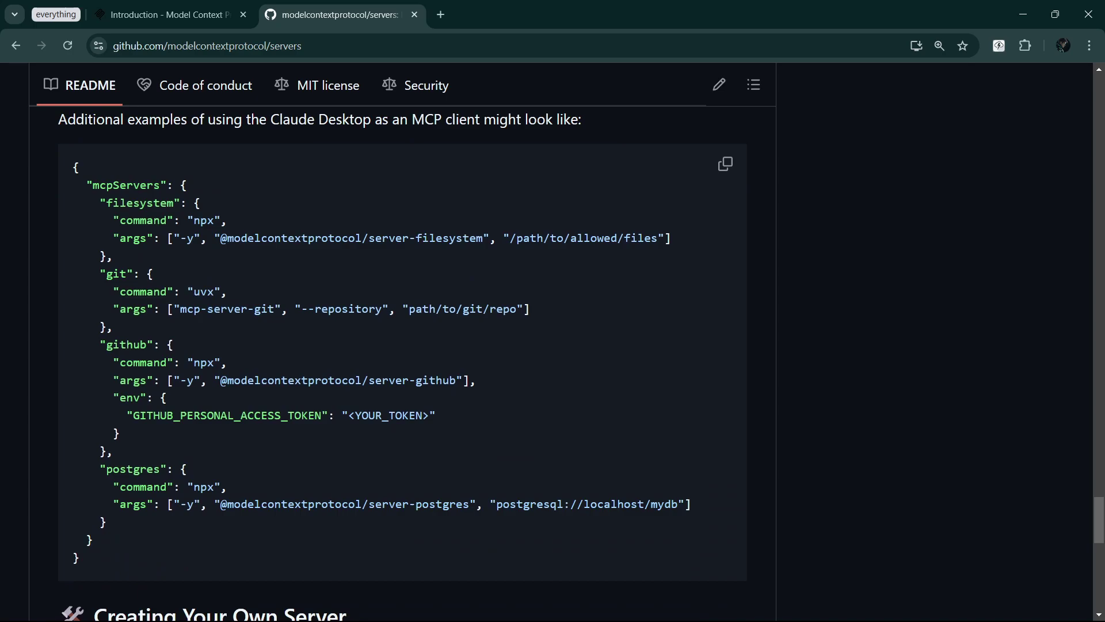
pyautogui.scroll(-1, 469, 410)
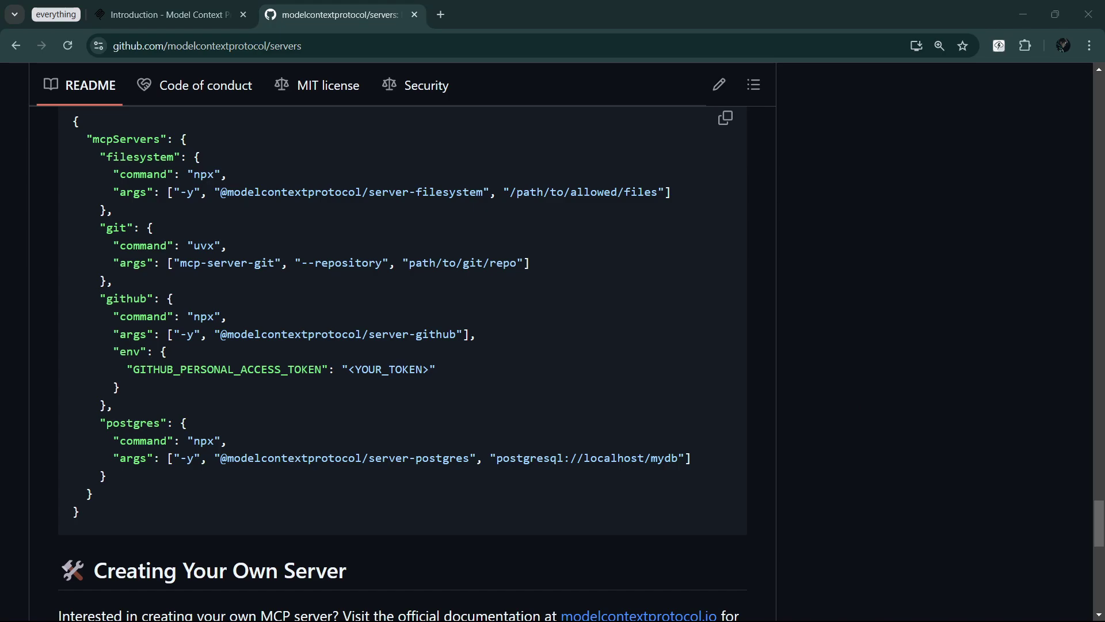
pyautogui.scroll(20, 344, 409)
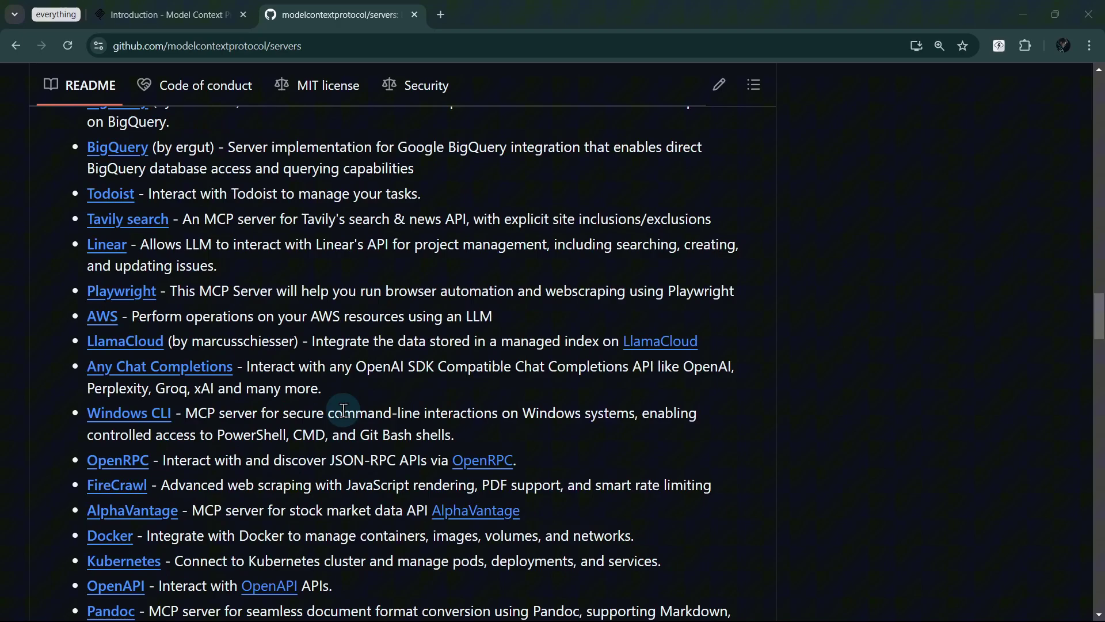
# Open the brave-search server folder from the Reference Servers list.
pyautogui.scroll(15, 343, 410)
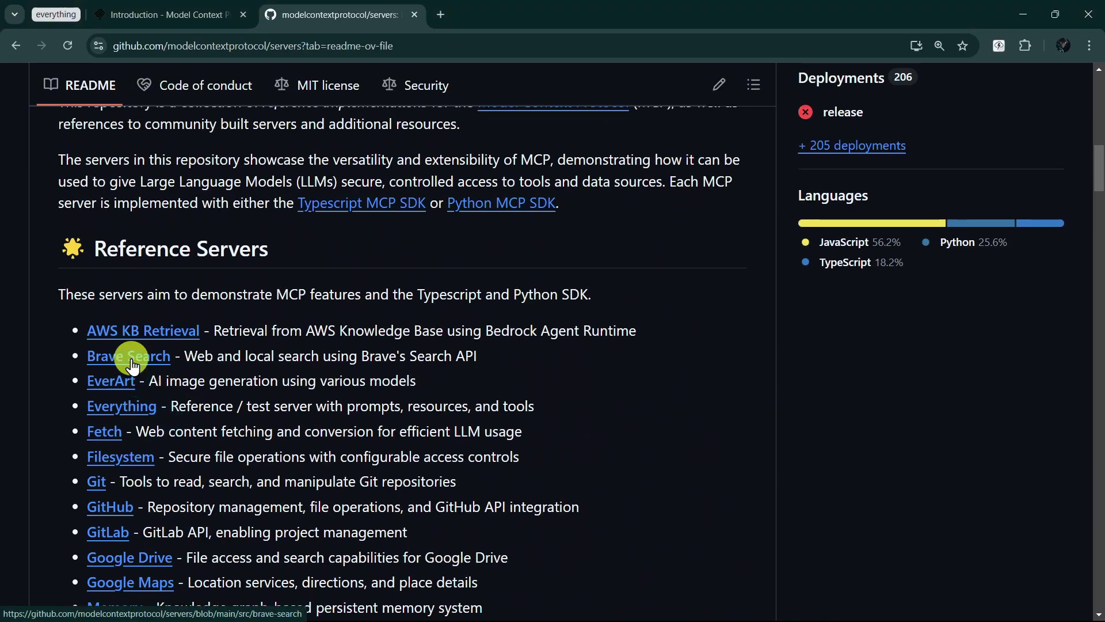
pyautogui.click(129, 355)
pyautogui.doubleClick(382, 328)
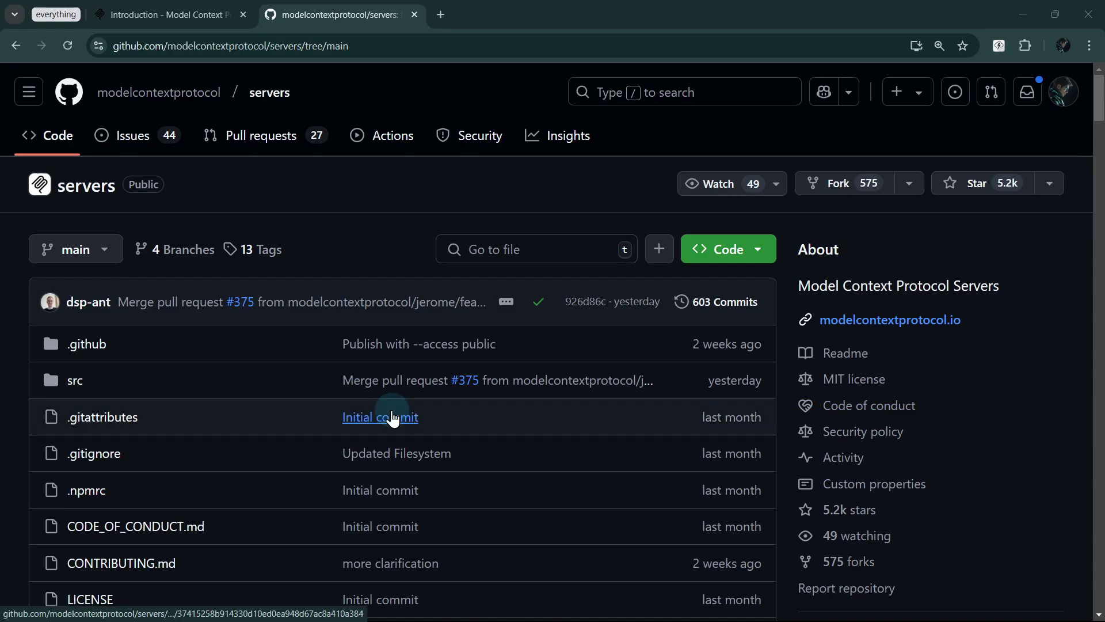
pyautogui.scroll(-15, 397, 422)
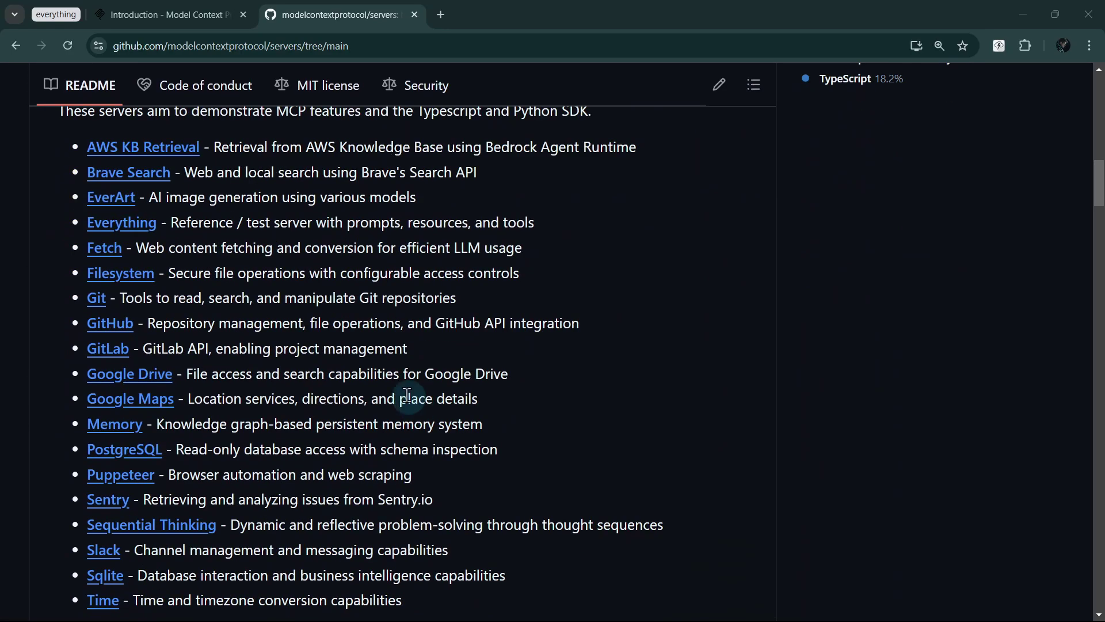
pyautogui.click(152, 183)
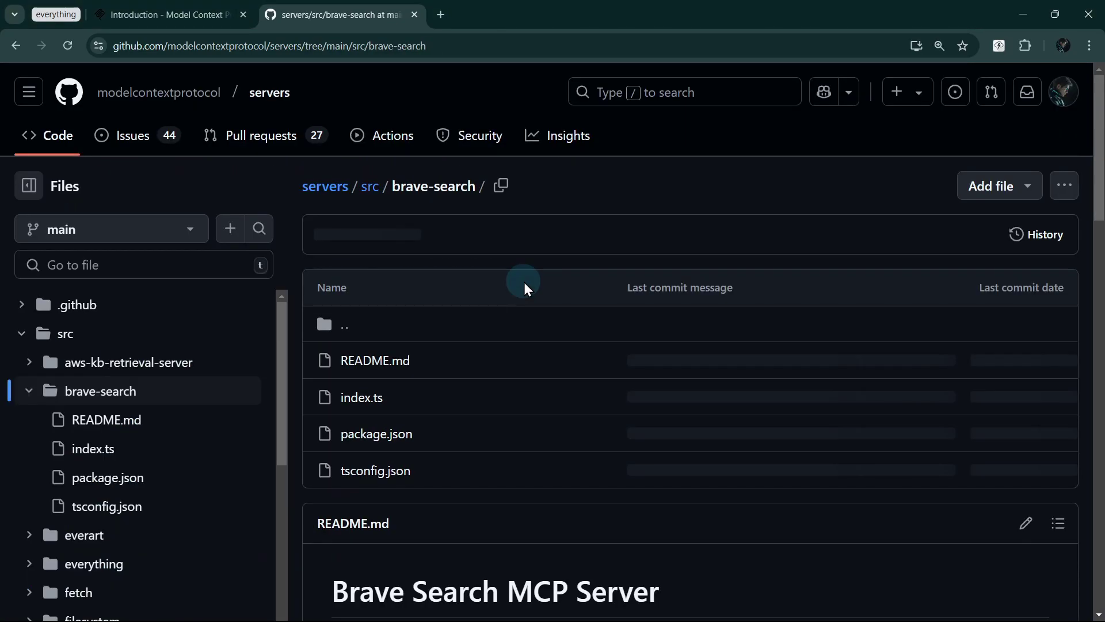
# Check the Brave Search API sign-up page, then select the Usage with Claude Desktop JSON block.
pyautogui.scroll(-4, 524, 282)
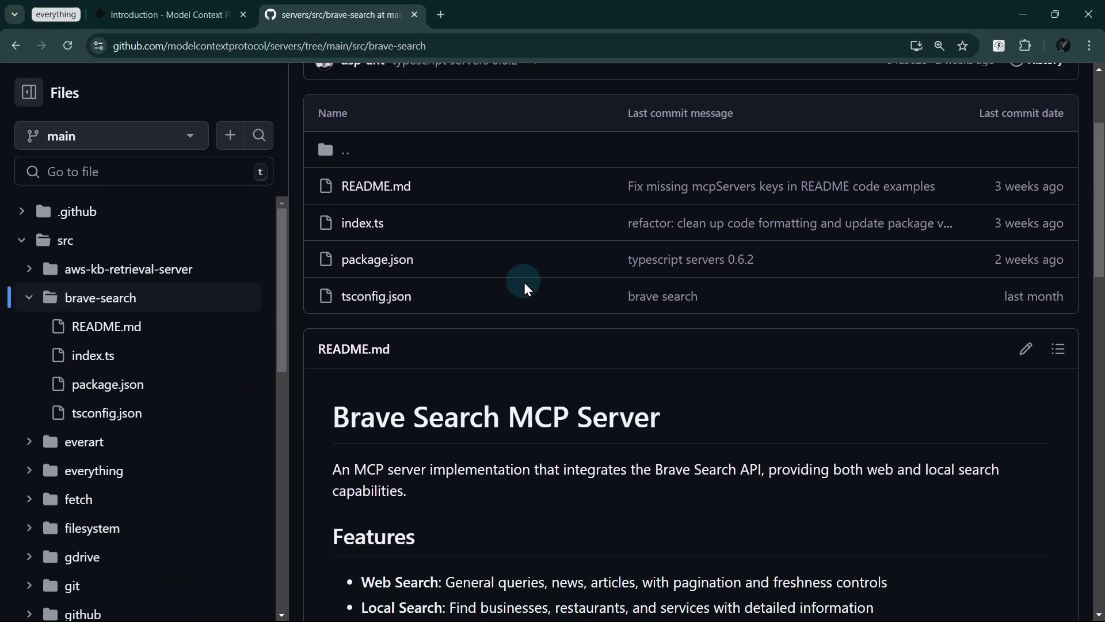
pyautogui.scroll(-2, 524, 282)
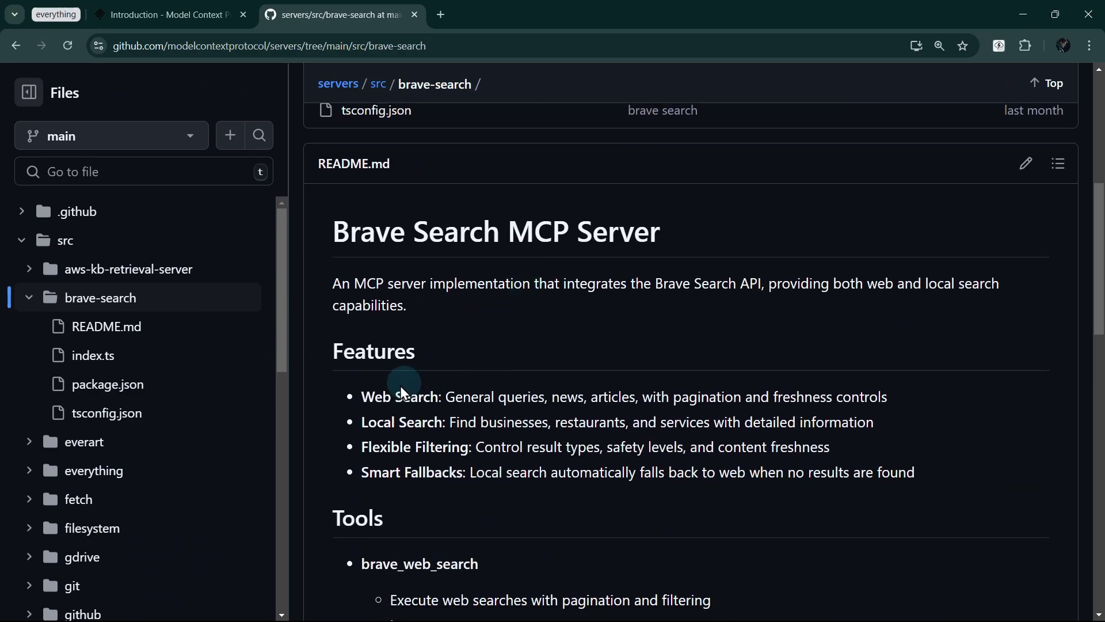
pyautogui.scroll(-3, 398, 398)
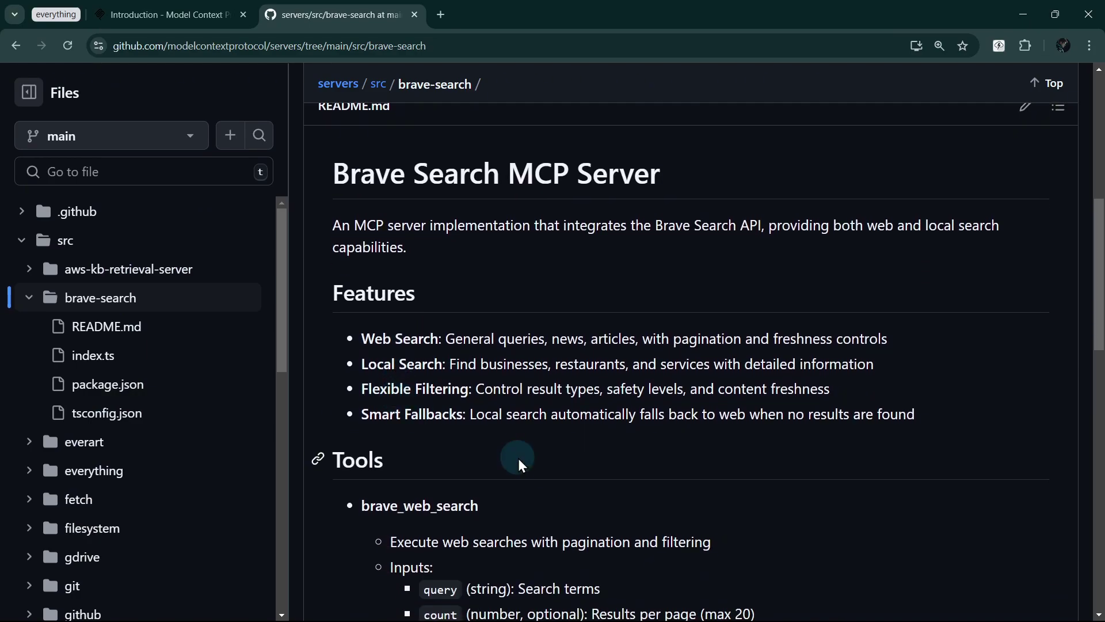
pyautogui.scroll(-7, 521, 461)
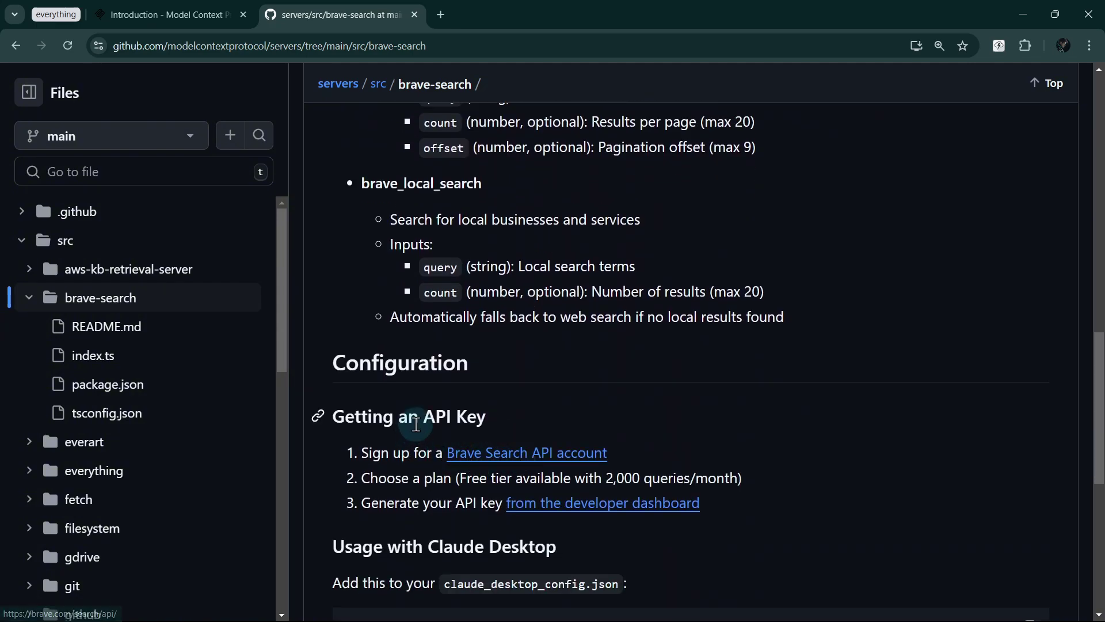
pyautogui.moveTo(422, 415); pyautogui.dragTo(502, 426)
pyautogui.click(507, 420)
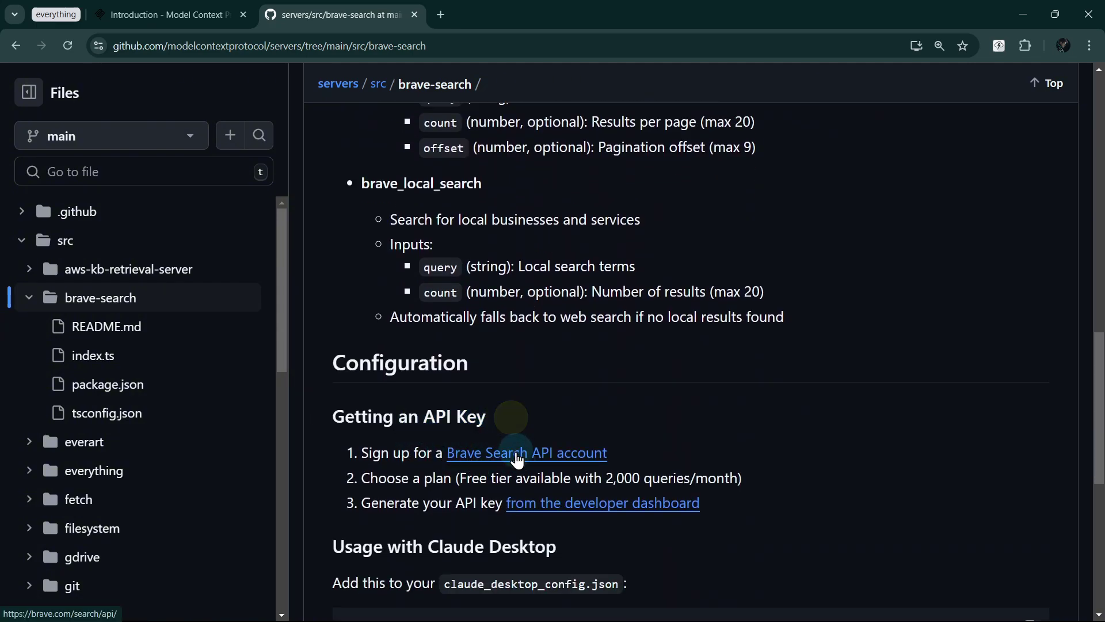
pyautogui.keyDown('ctrl'); pyautogui.click(515, 452); pyautogui.keyUp('ctrl')
pyautogui.click(478, 18)
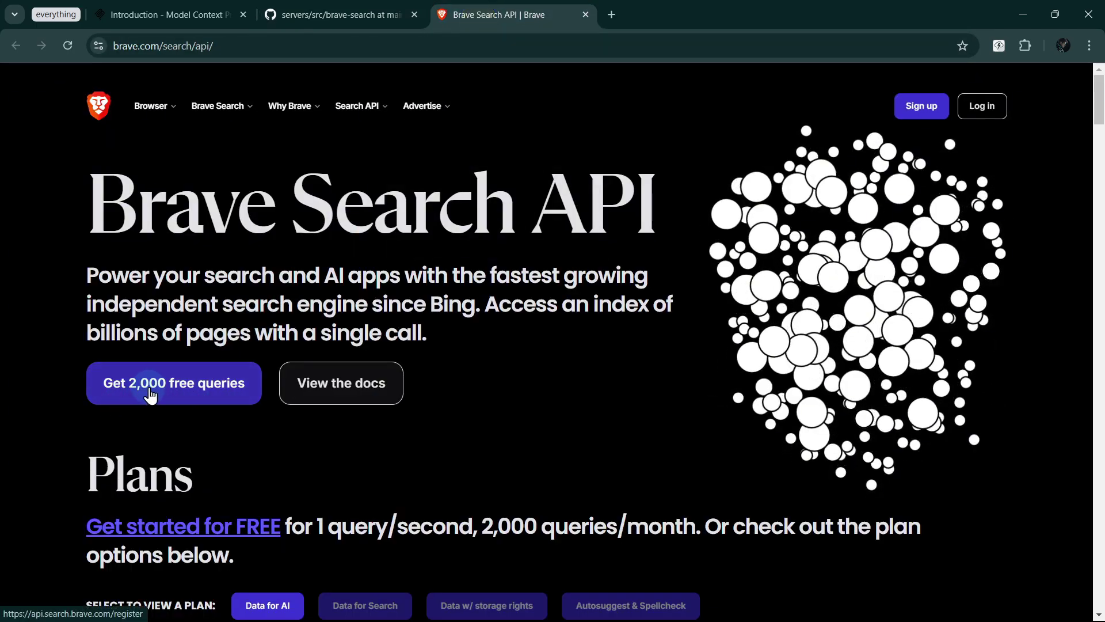
pyautogui.click(585, 15)
pyautogui.scroll(-6, 724, 427)
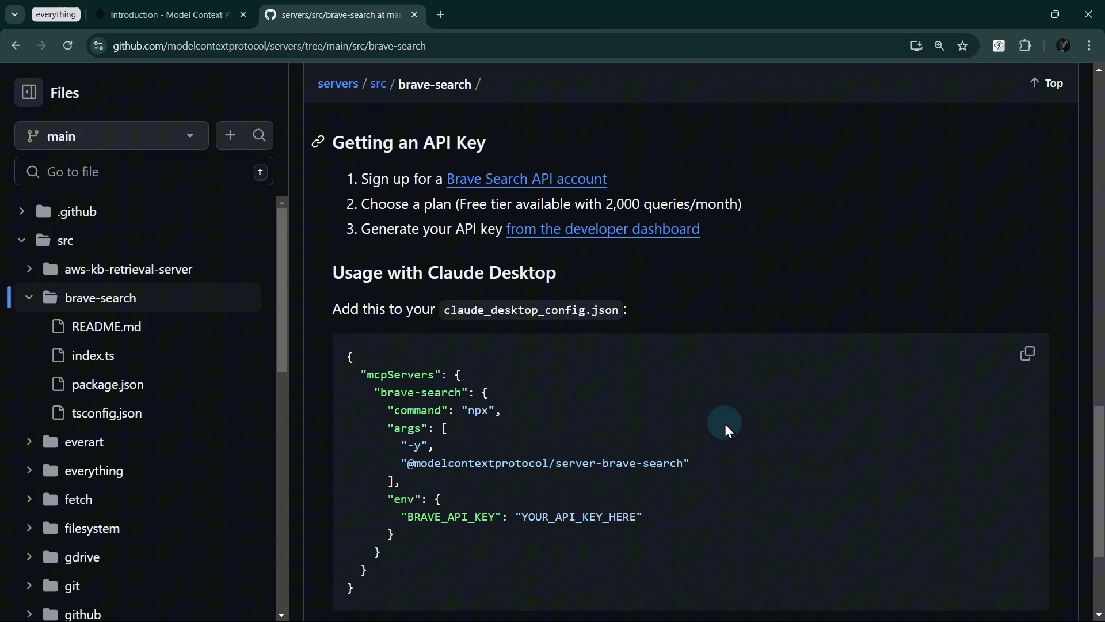
pyautogui.moveTo(373, 320); pyautogui.dragTo(441, 486)
# Open claude_desktop_config.json in Notepad from Claude's Developer settings.
pyautogui.hotkey('alt', 'Tab')
pyautogui.click(14, 13)
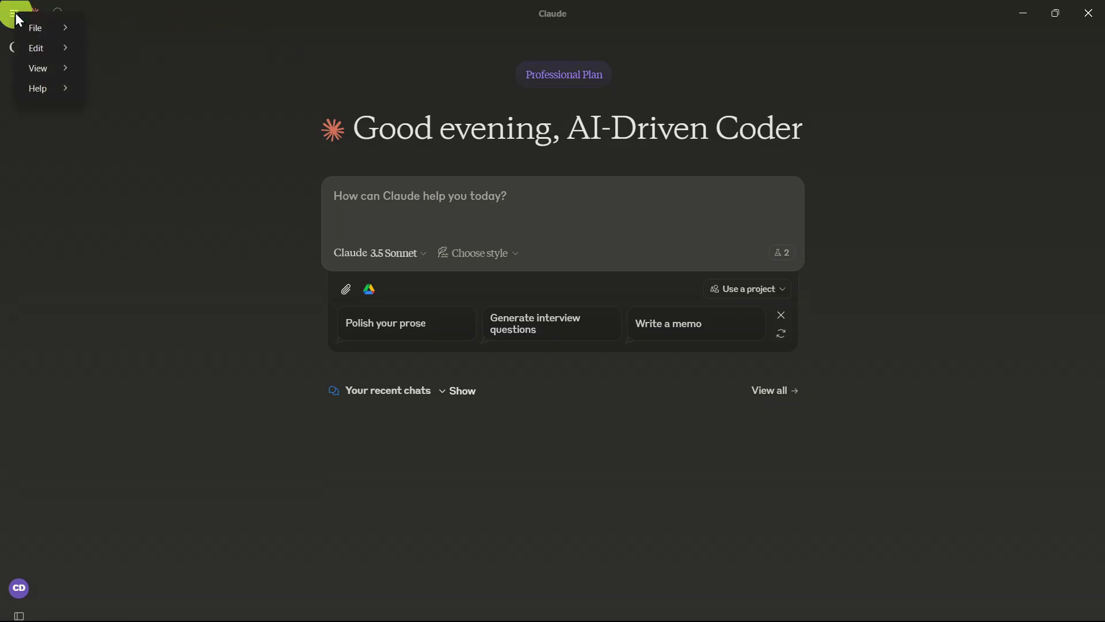
pyautogui.moveTo(34, 25)
pyautogui.click(111, 23)
pyautogui.click(310, 186)
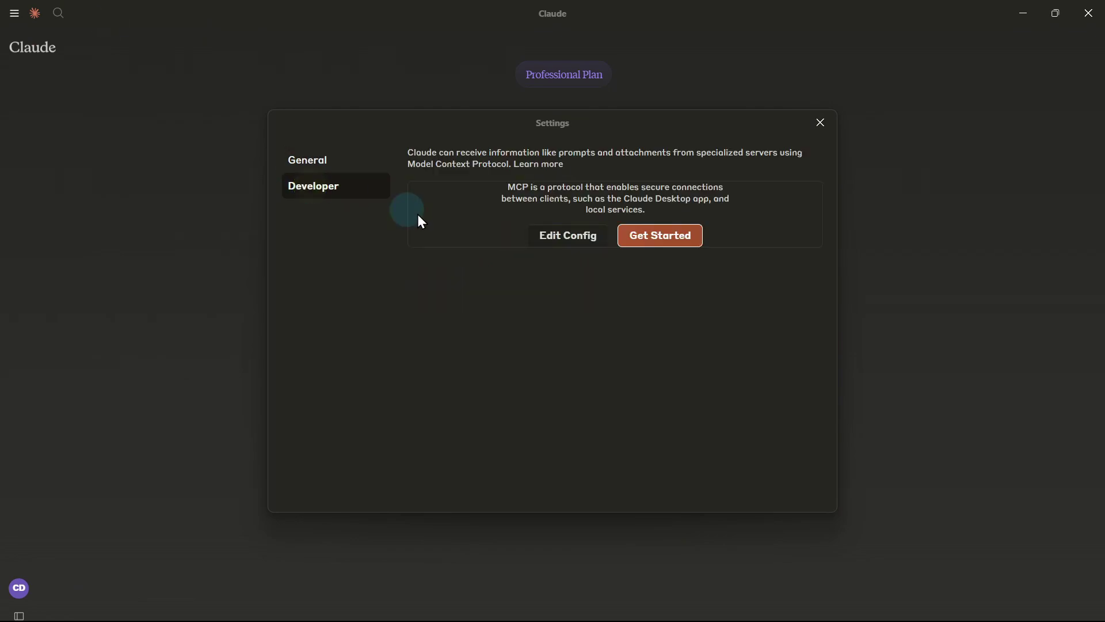
pyautogui.click(567, 237)
pyautogui.rightClick(456, 496)
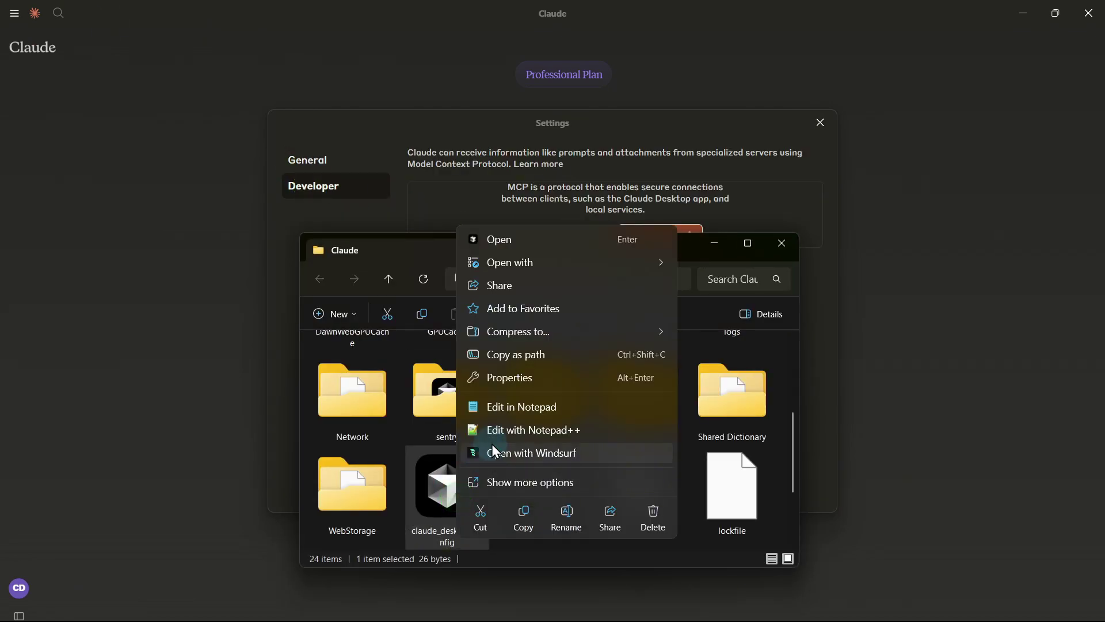
pyautogui.click(504, 400)
# Paste the brave-search server entry, fill in the Brave API key, save, and close settings.
pyautogui.click(391, 256)
pyautogui.press('Return')
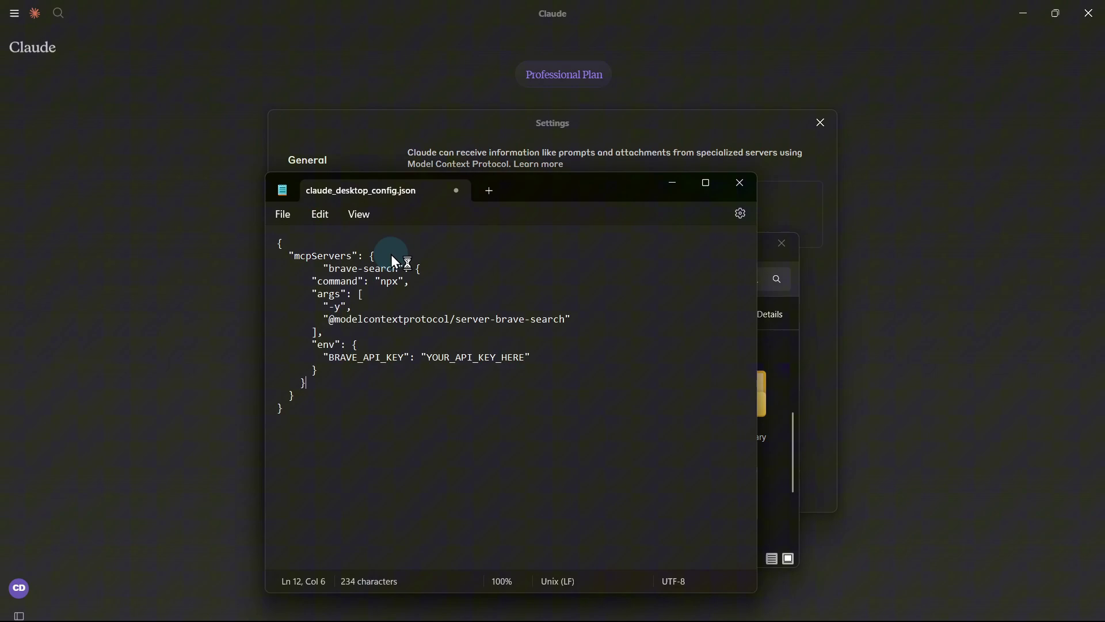
pyautogui.click(318, 262)
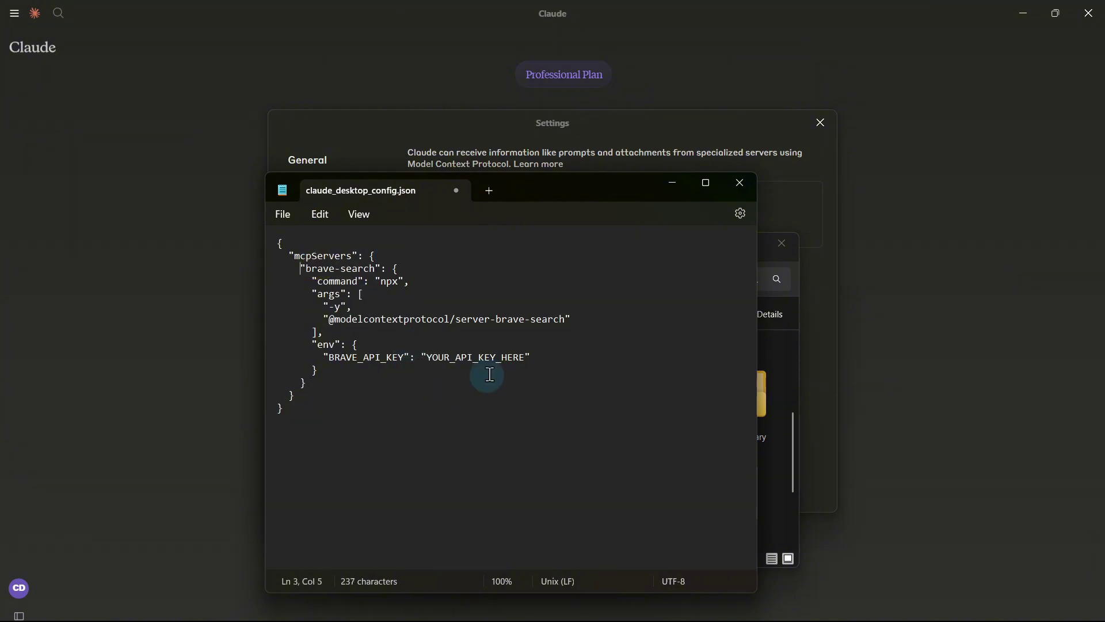
pyautogui.doubleClick(478, 357)
pyautogui.press('BackSpace')
pyautogui.write('123')
pyautogui.click(282, 214)
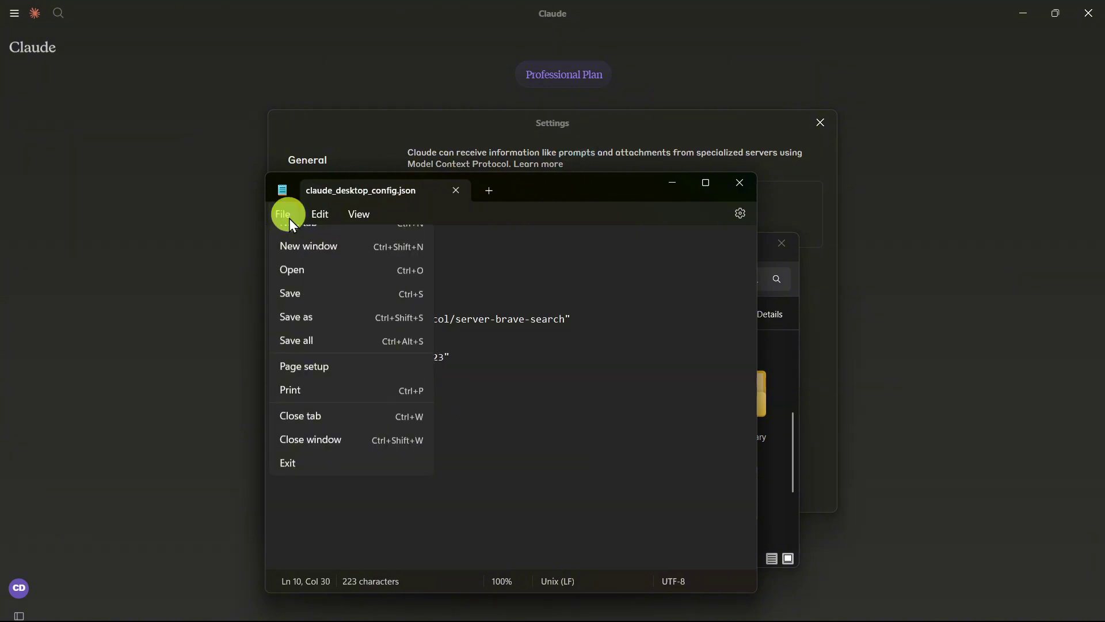
pyautogui.click(306, 299)
pyautogui.click(779, 200)
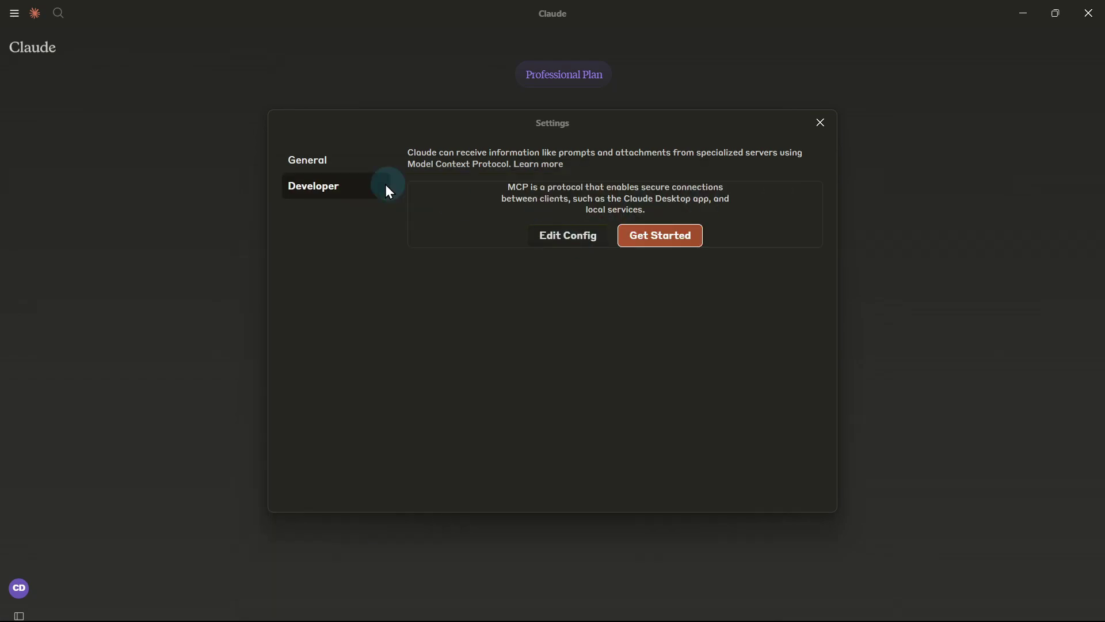
pyautogui.click(819, 126)
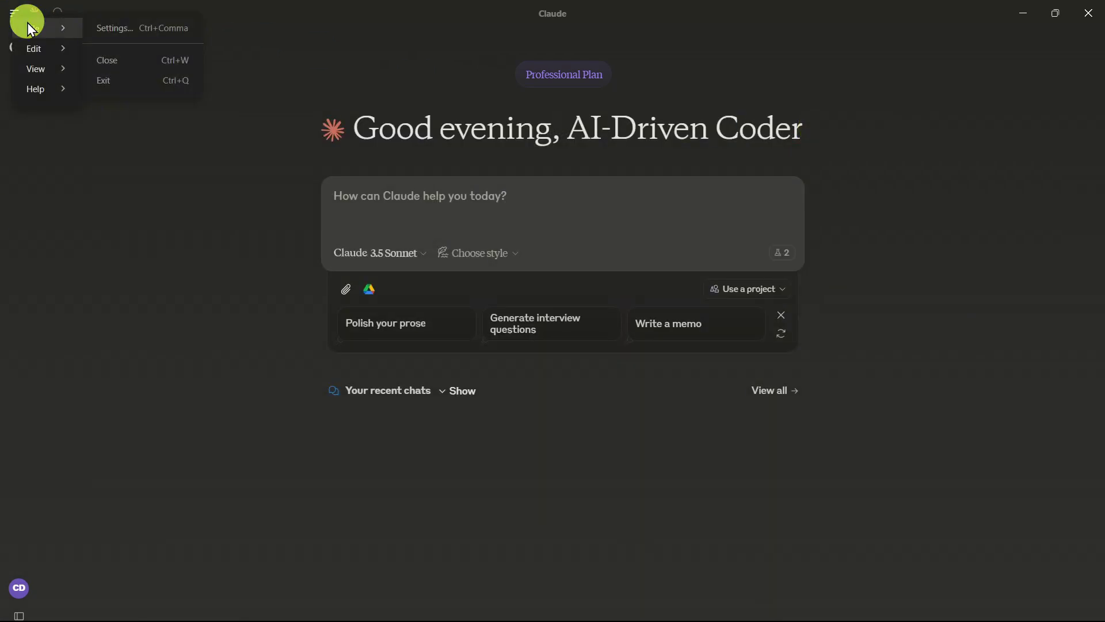
# Restart Claude and check that the new MCP tools are available.
pyautogui.click(130, 80)
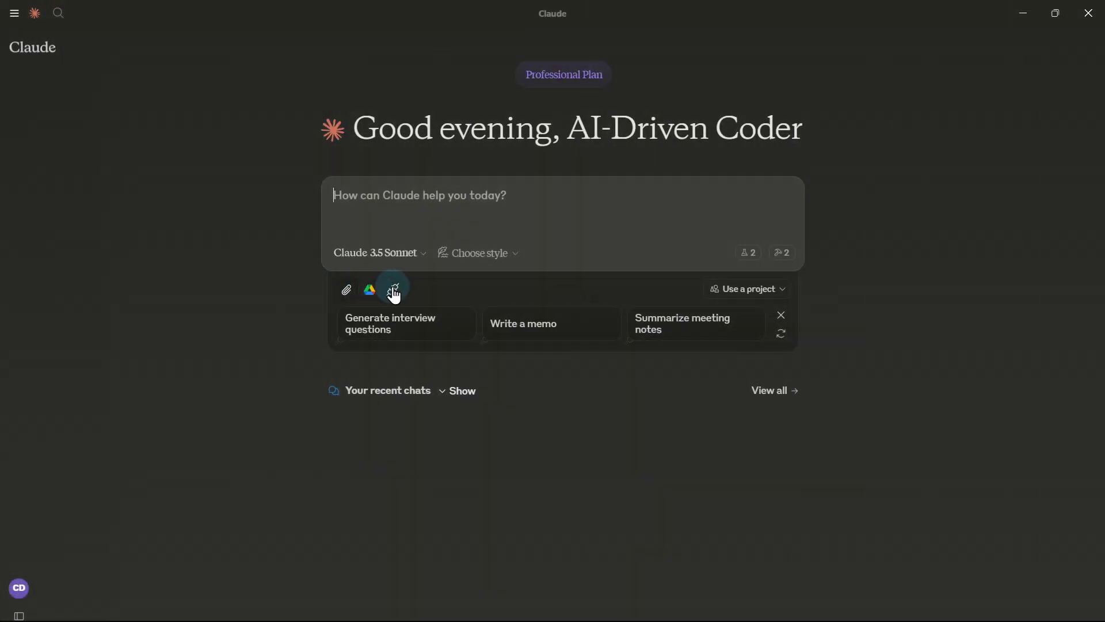
pyautogui.click(394, 288)
pyautogui.click(851, 459)
# Ask Claude to explain Model Context Protocol using web search and create a diagram, allowing web search for this chat.
pyautogui.click(427, 200)
pyautogui.write('Please tell me about Model Context Protocol. Search the web for answers and create')
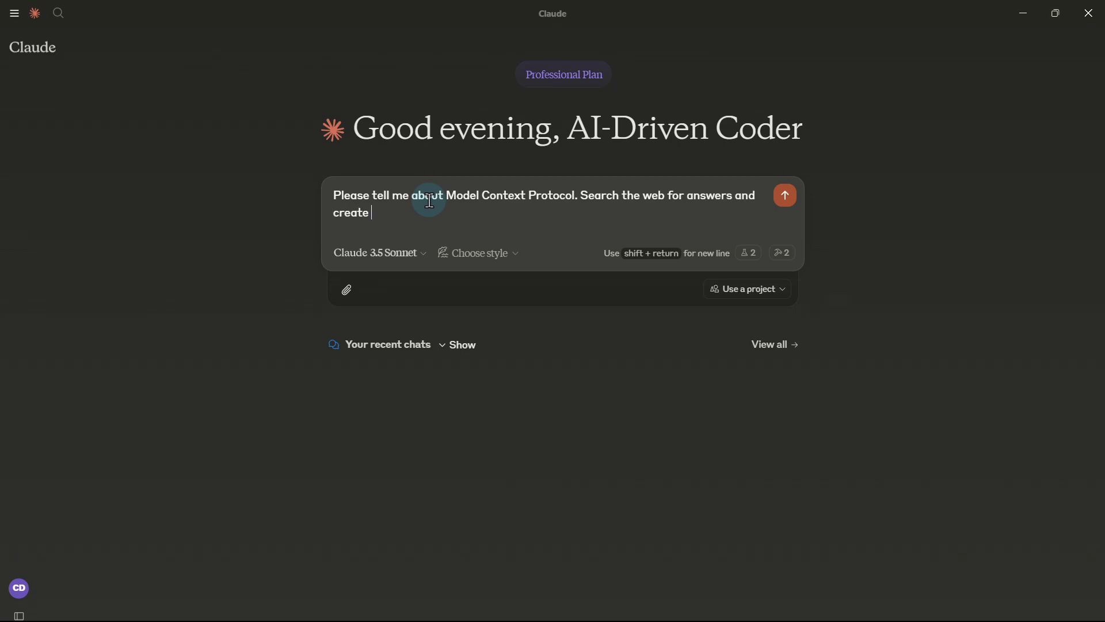
pyautogui.write(' a diagram so I can understand easily.')
pyautogui.press('Return')
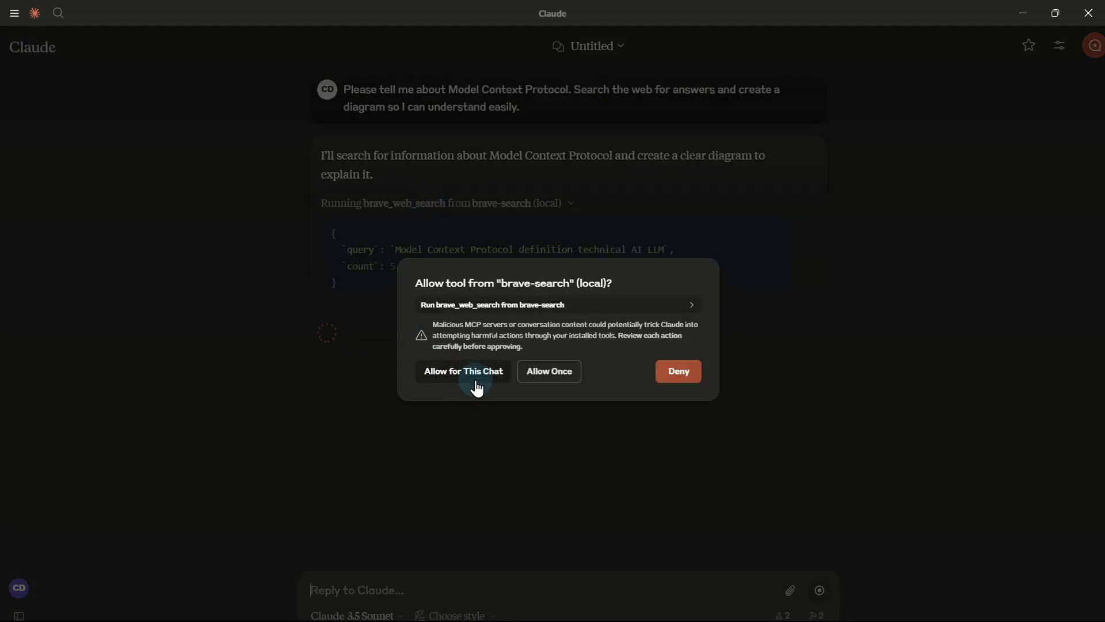
pyautogui.click(478, 387)
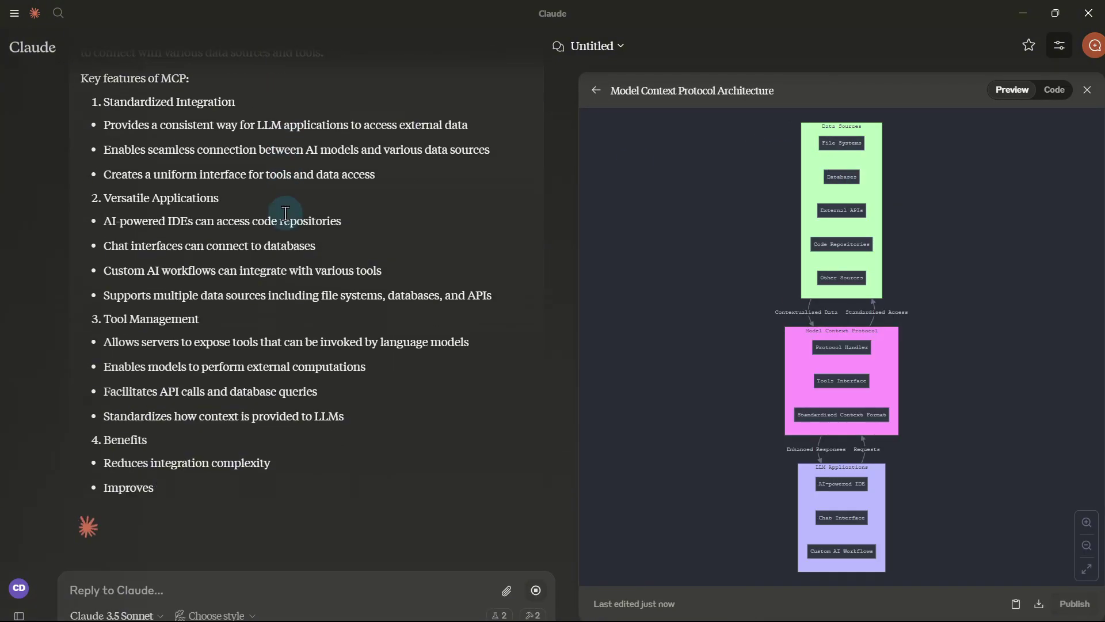
# Expand the brave_web_search details and review the answer and architecture diagram.
pyautogui.scroll(10, 285, 210)
pyautogui.click(289, 217)
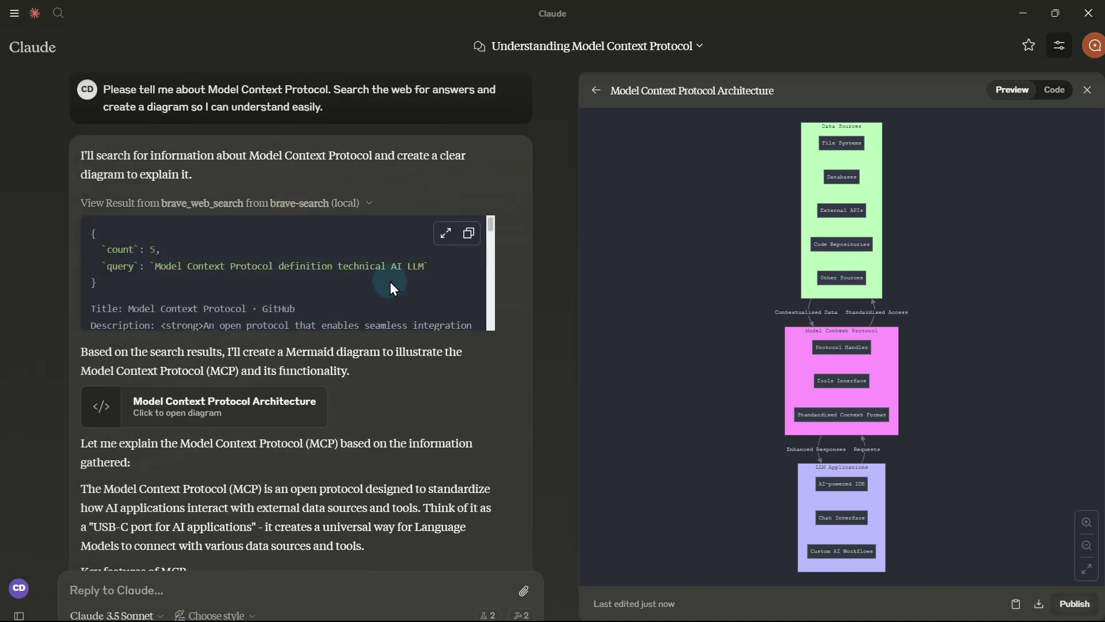
pyautogui.scroll(-10, 230, 276)
pyautogui.scroll(-3, 144, 275)
pyautogui.scroll(-8, 382, 382)
pyautogui.scroll(5, 894, 388)
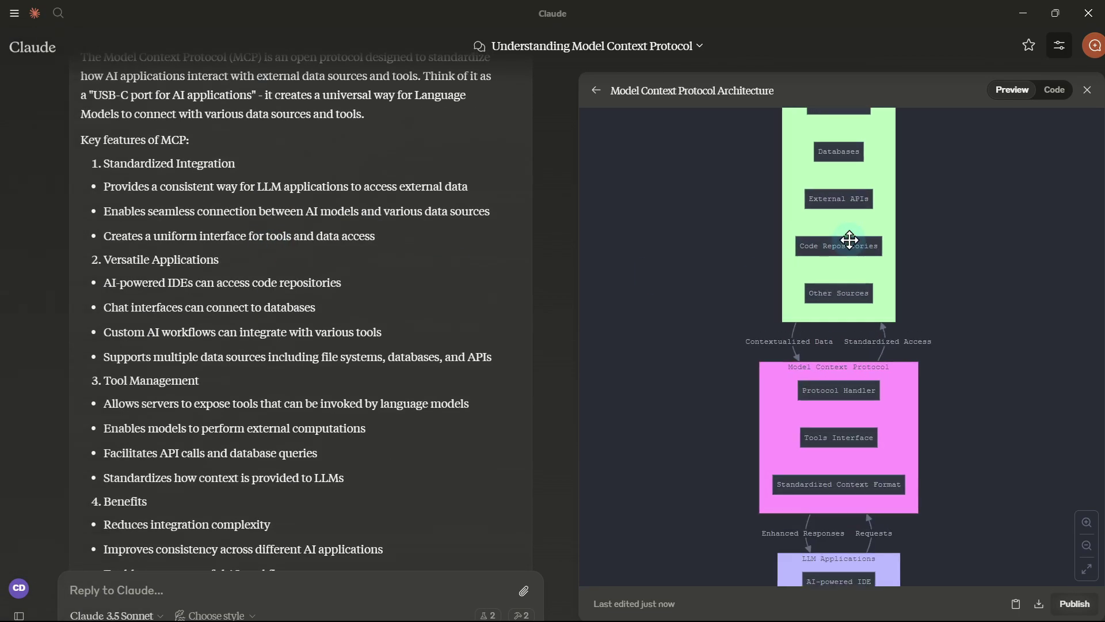
pyautogui.scroll(-10, 894, 387)
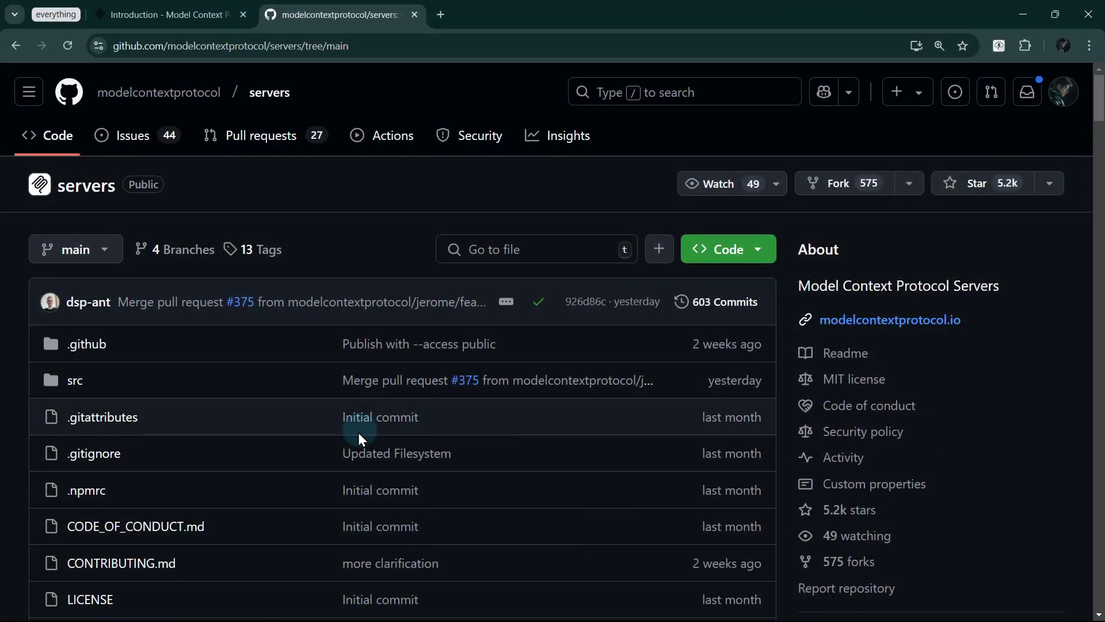
# Open the filesystem server README and select the "filesystem" block in its Claude Desktop config example.
pyautogui.scroll(-15, 350, 437)
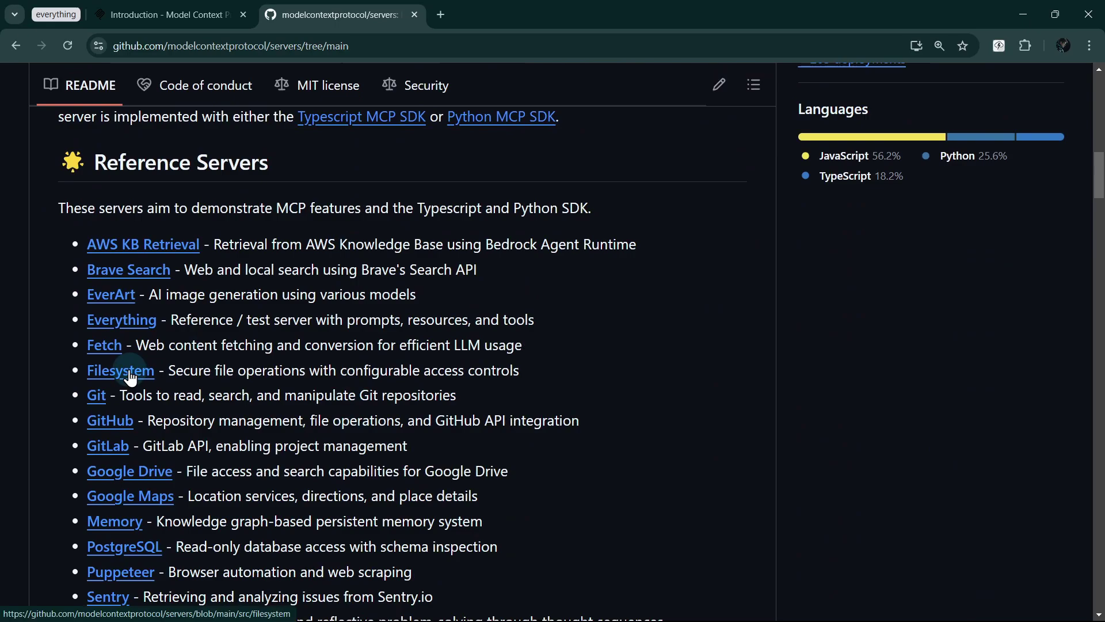
pyautogui.click(140, 373)
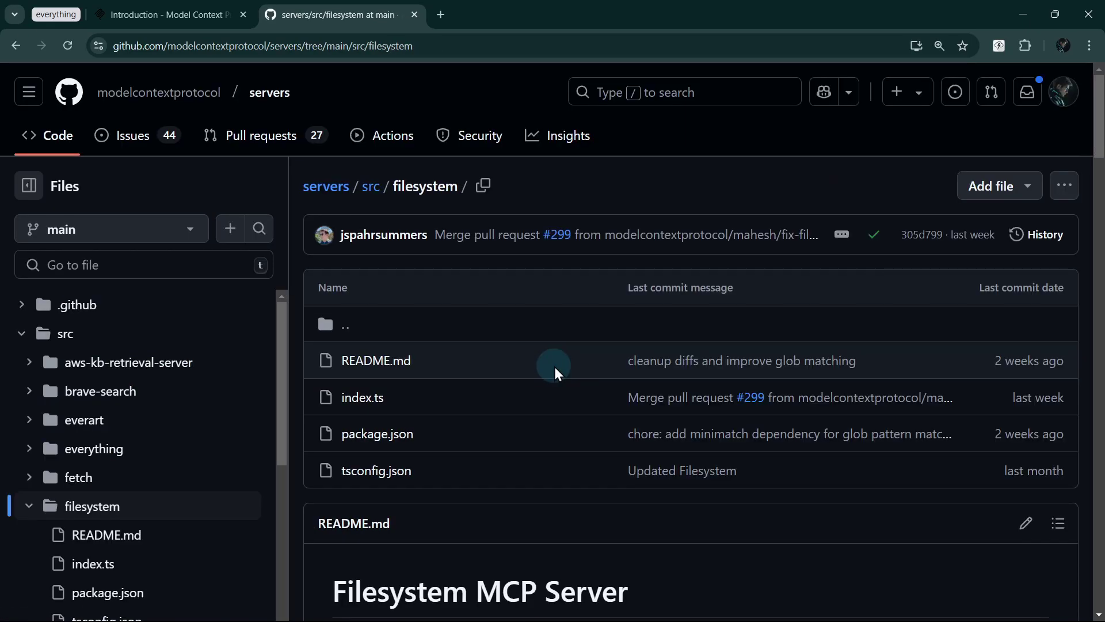
pyautogui.scroll(-4, 554, 368)
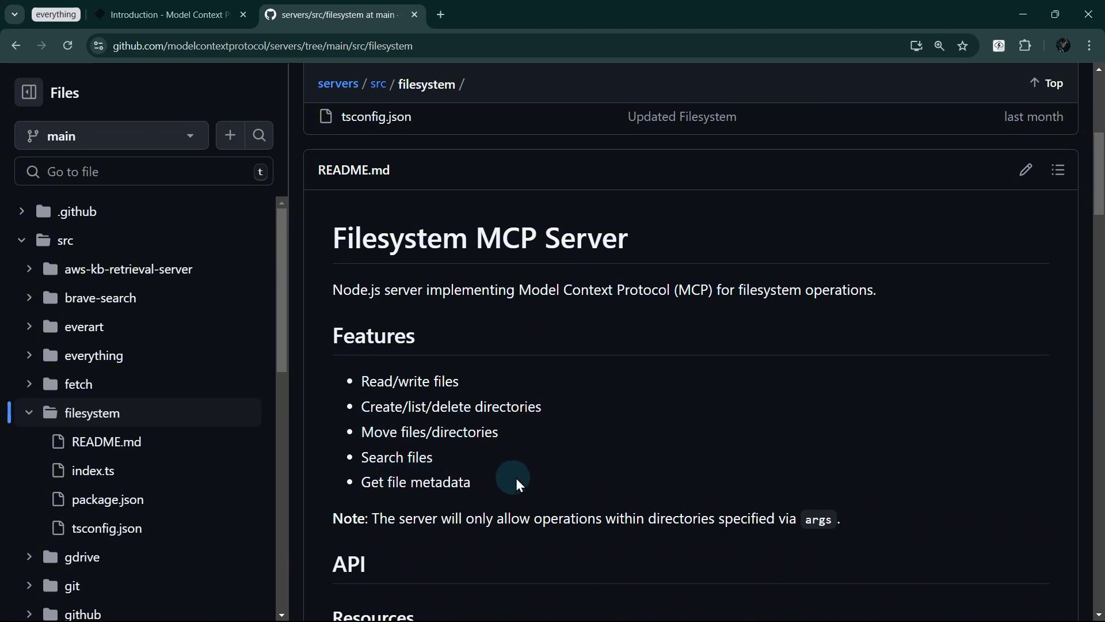
pyautogui.scroll(-5, 518, 482)
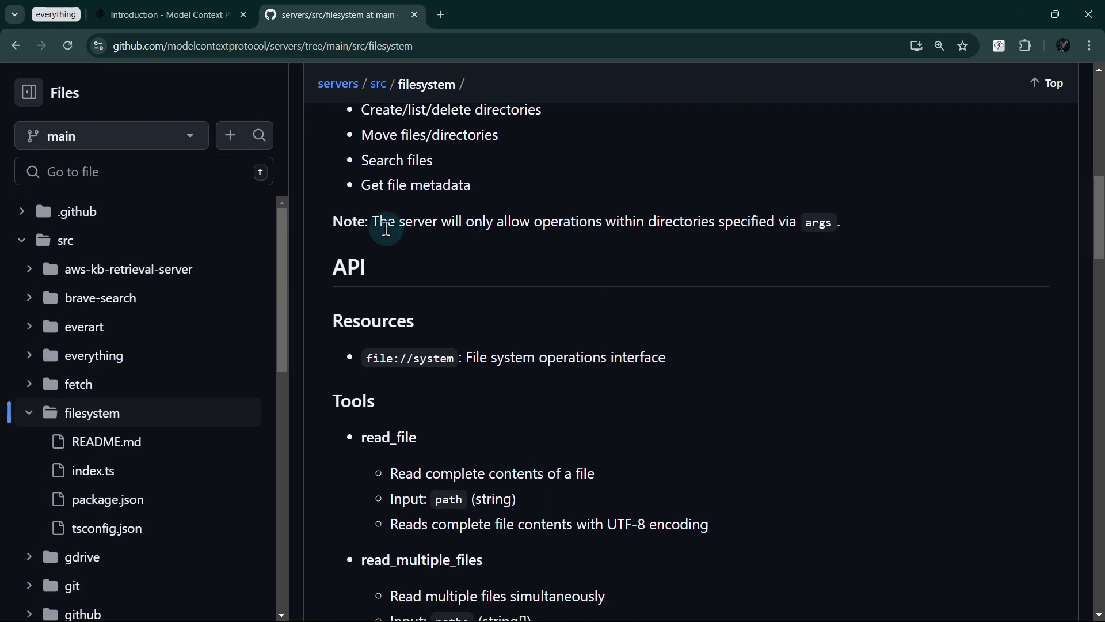
pyautogui.moveTo(376, 221); pyautogui.dragTo(869, 222)
pyautogui.scroll(-20, 733, 340)
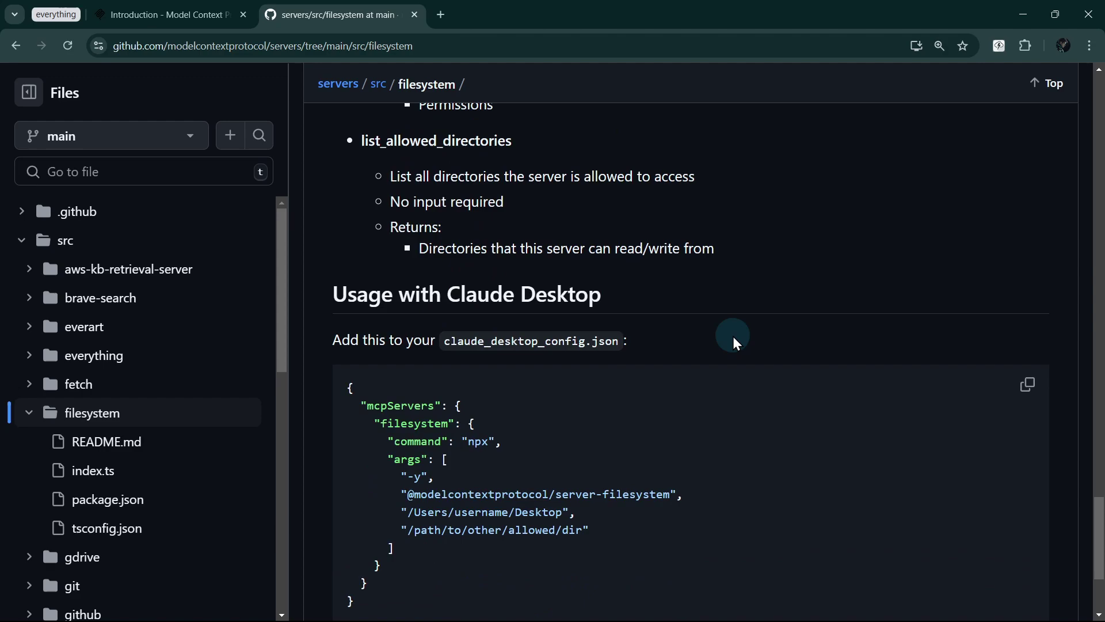
pyautogui.moveTo(379, 427); pyautogui.dragTo(449, 561)
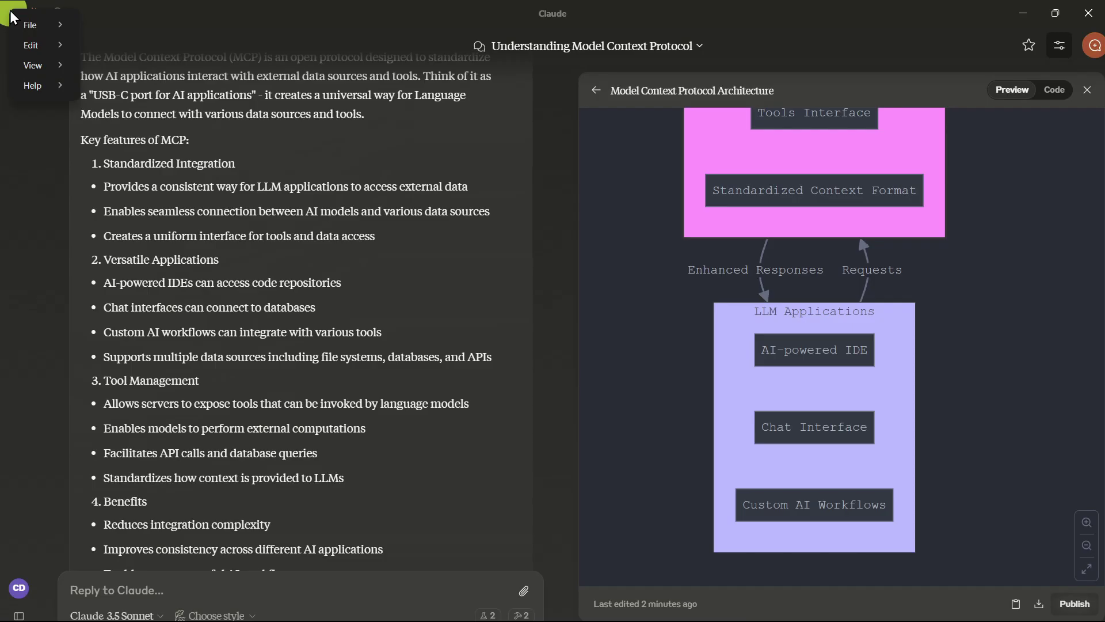
# Open claude_desktop_config.json for editing from Claude's Developer settings.
pyautogui.moveTo(20, 19)
pyautogui.click(114, 23)
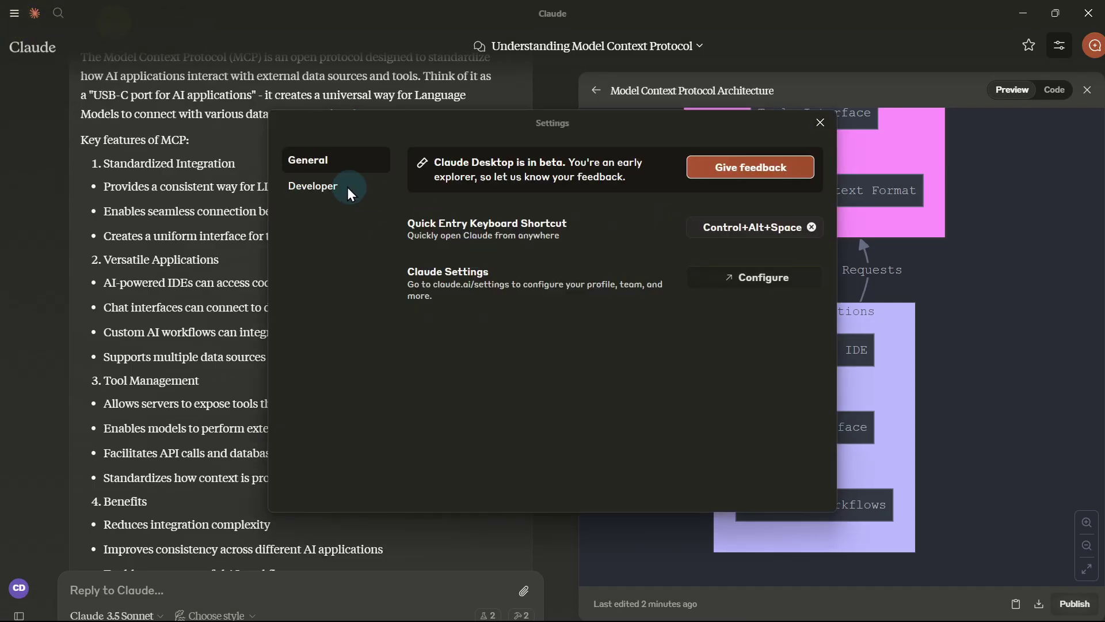
pyautogui.click(350, 194)
pyautogui.click(457, 229)
pyautogui.click(444, 461)
pyautogui.rightClick(442, 528)
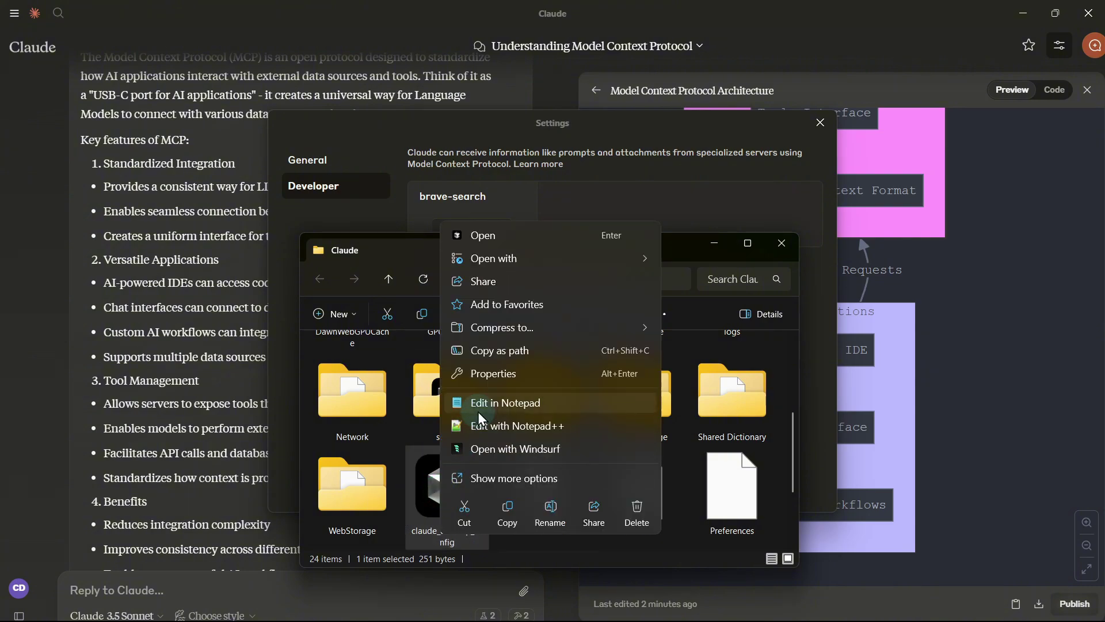
pyautogui.click(481, 410)
# Paste the filesystem server block allowing d:/WORKING after the brave-search entry, then close the windows.
pyautogui.click(403, 415)
pyautogui.write('"filesystem": {       "command": "npx",       "args": [         "-y",         "@modelcontextprotocol/server-filesystem",         "d:/WORKING"       ]     }')
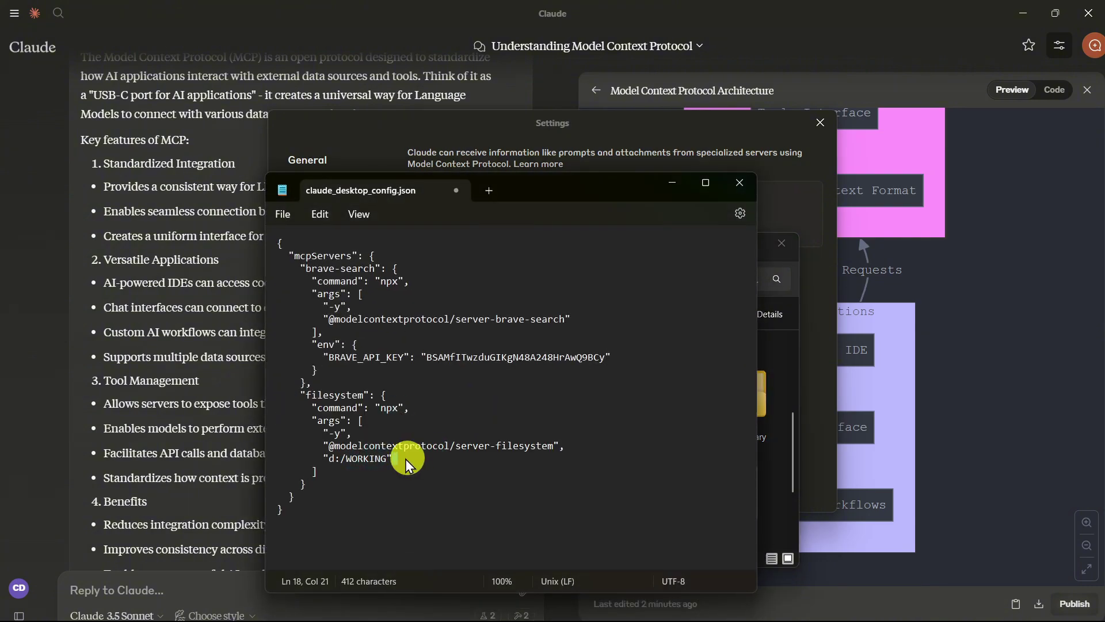
pyautogui.moveTo(396, 459); pyautogui.dragTo(321, 459)
pyautogui.click(426, 459)
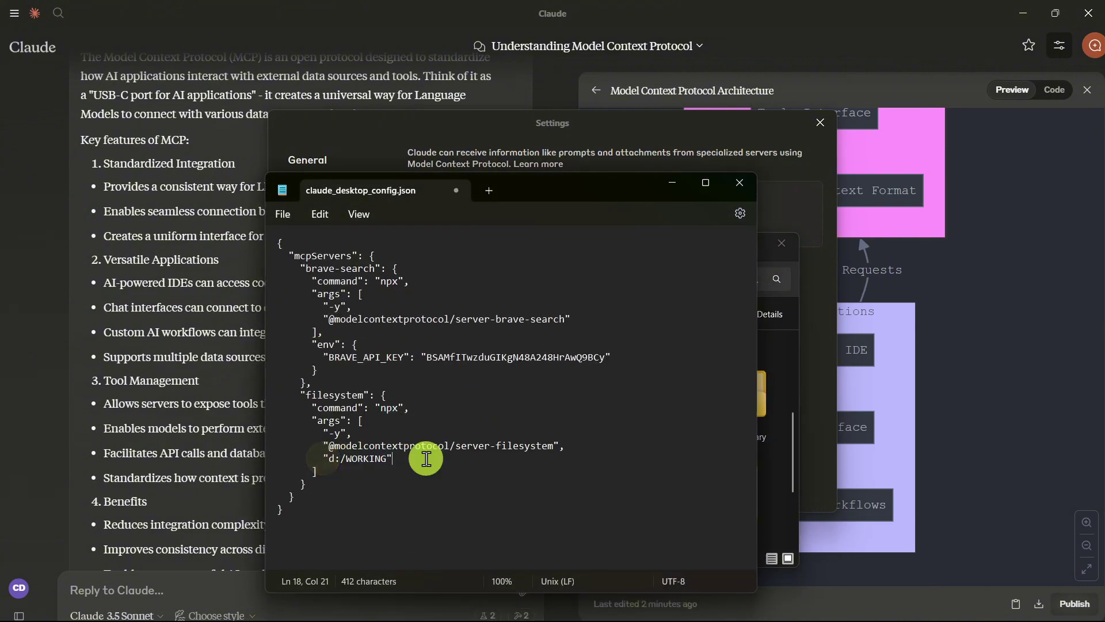
pyautogui.click(674, 190)
pyautogui.click(743, 230)
pyautogui.click(820, 122)
pyautogui.click(648, 236)
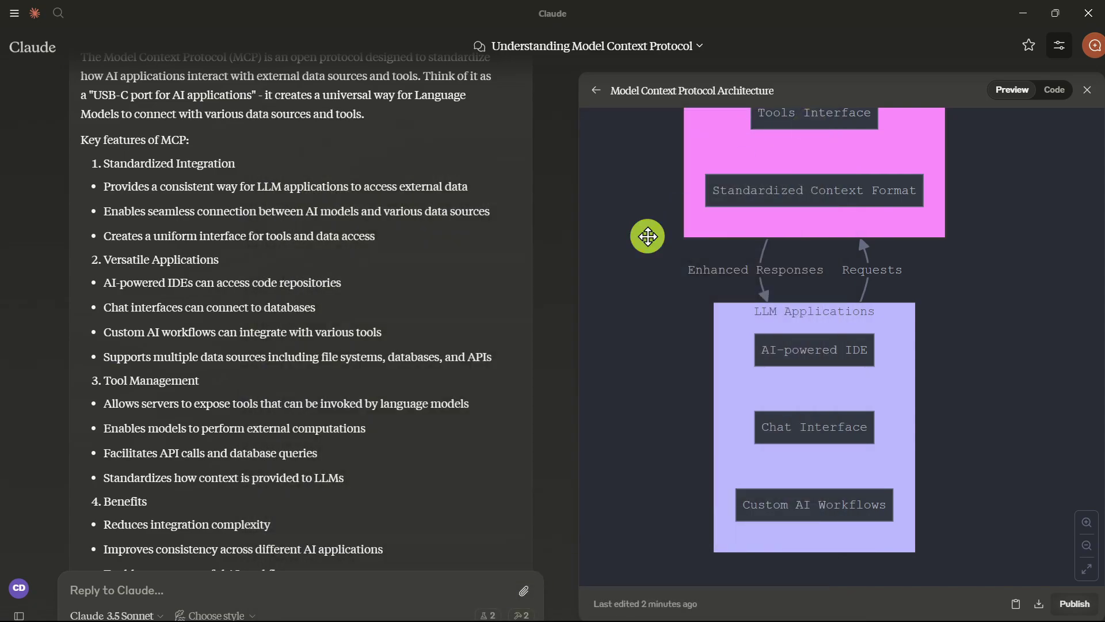
# Start a new chat asking Claude to summarize the working directory, allowing its listing tools.
pyautogui.click(14, 18)
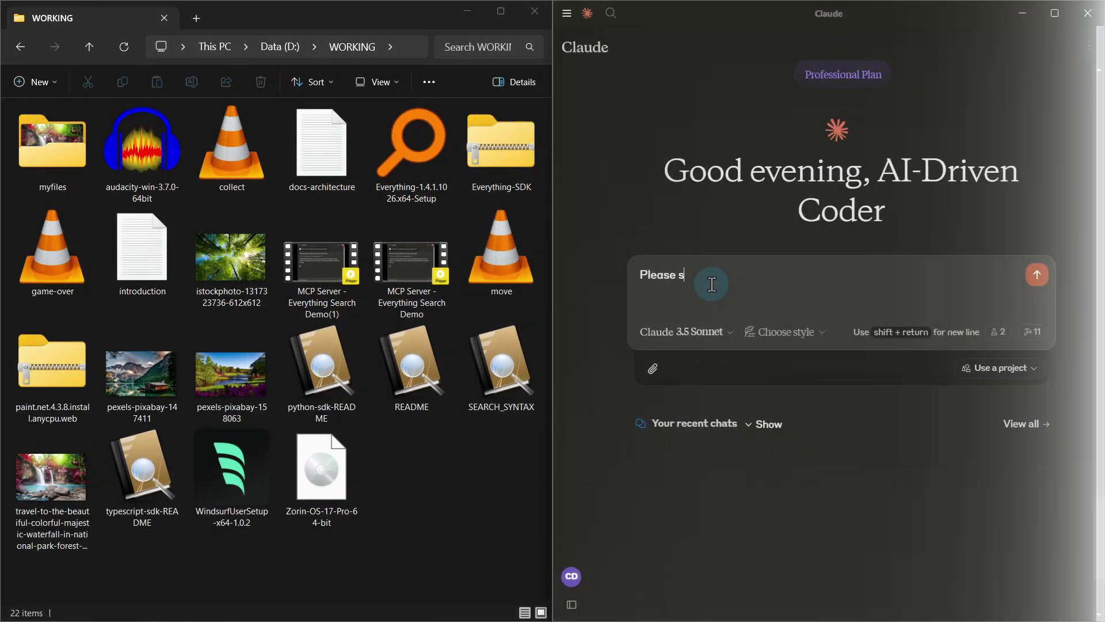
pyautogui.write('ummarize the contents of my working directory')
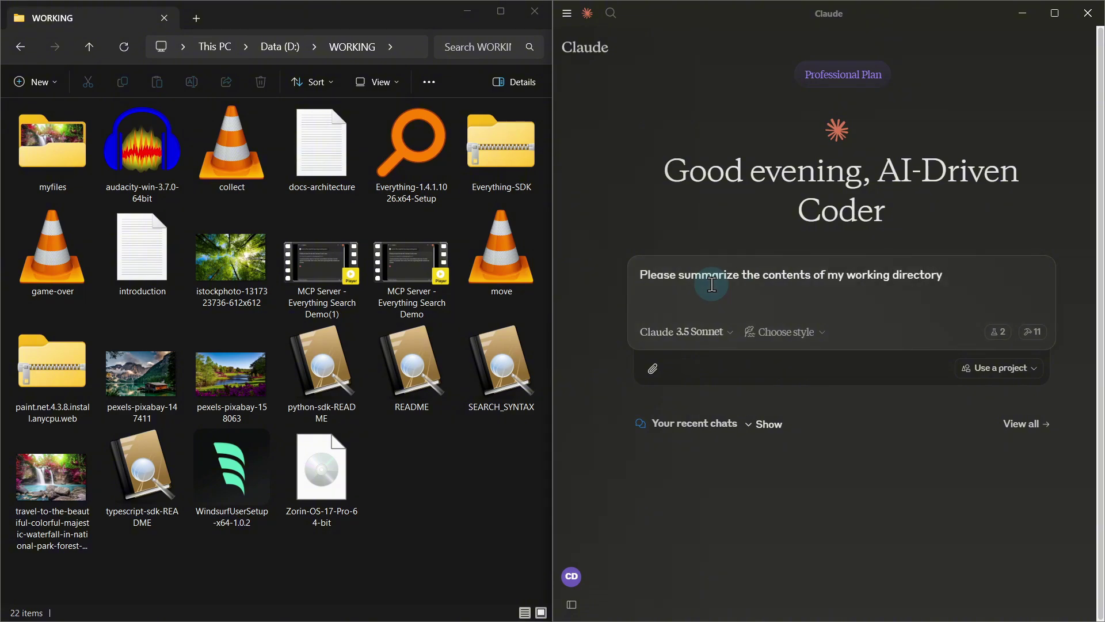
pyautogui.press('Return')
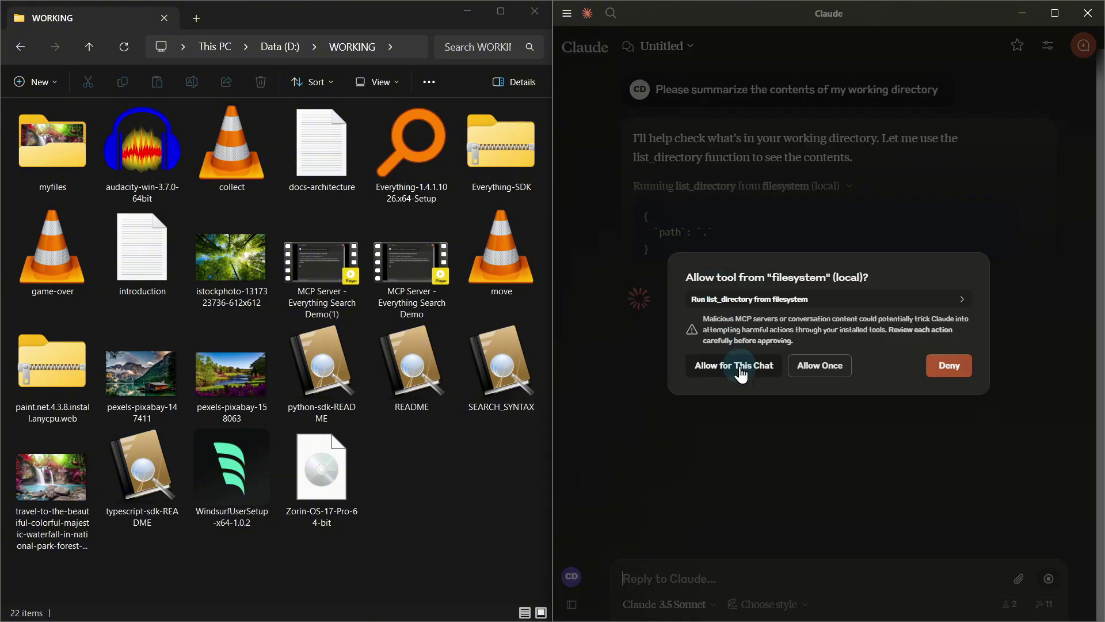
pyautogui.click(740, 370)
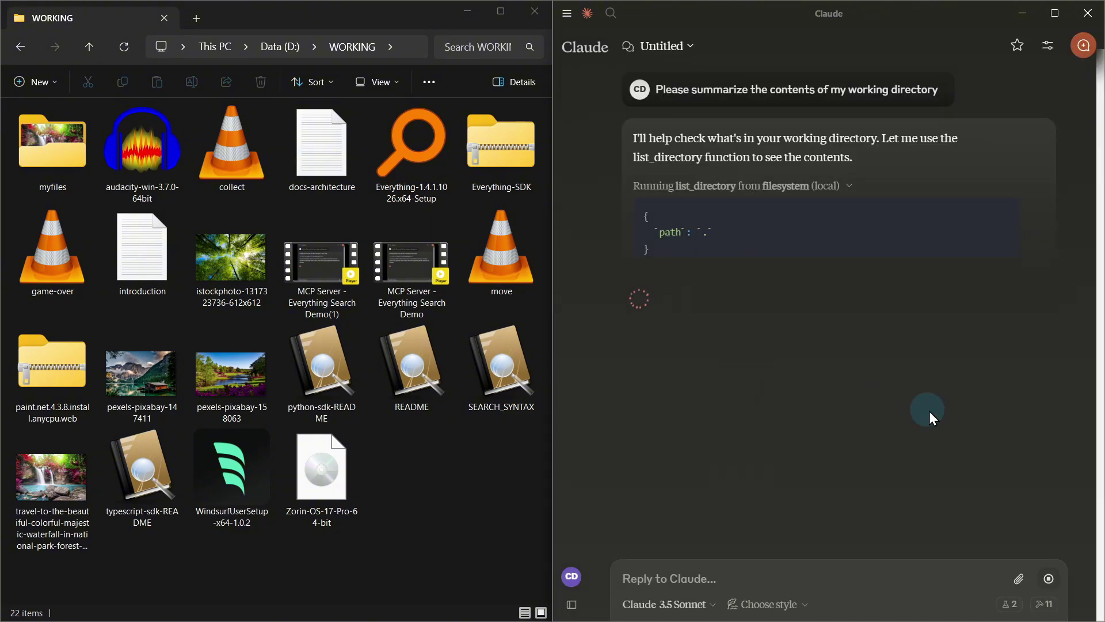
pyautogui.click(721, 366)
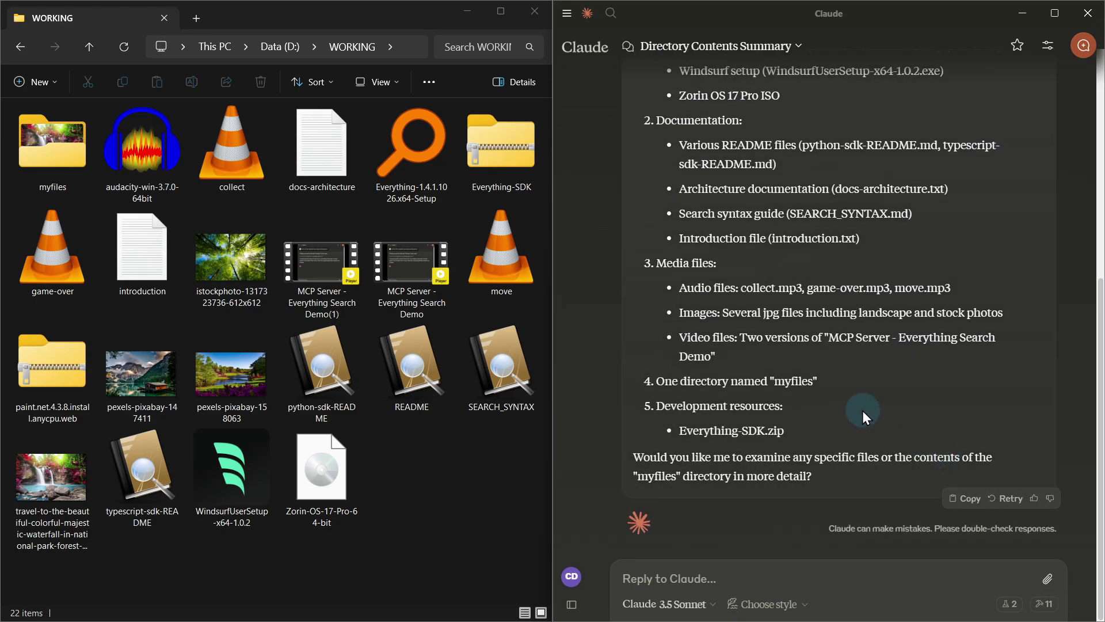
pyautogui.scroll(3, 863, 410)
pyautogui.scroll(-3, 863, 410)
# Ask Claude to read the contents of the python sdk file.
pyautogui.click(791, 578)
pyautogui.write('Req')
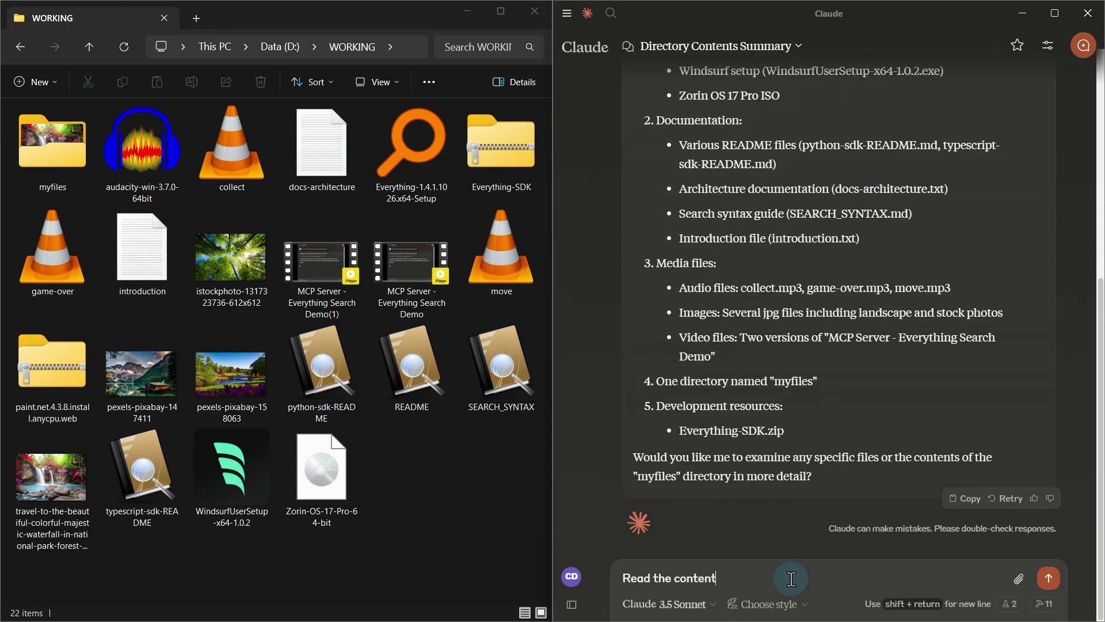
pyautogui.write('d the contents of the python sdk file')
pyautogui.press('Return')
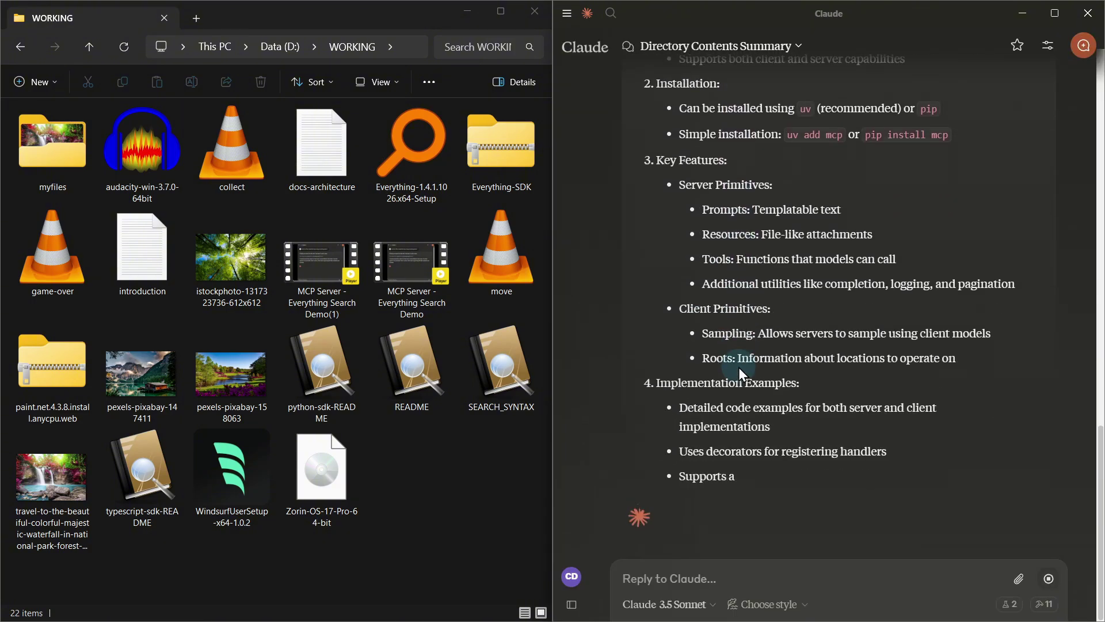
# Ask which file in the working directory is largest, allowing the file-info tool.
pyautogui.click(741, 581)
pyautogui.write('Which file is the la')
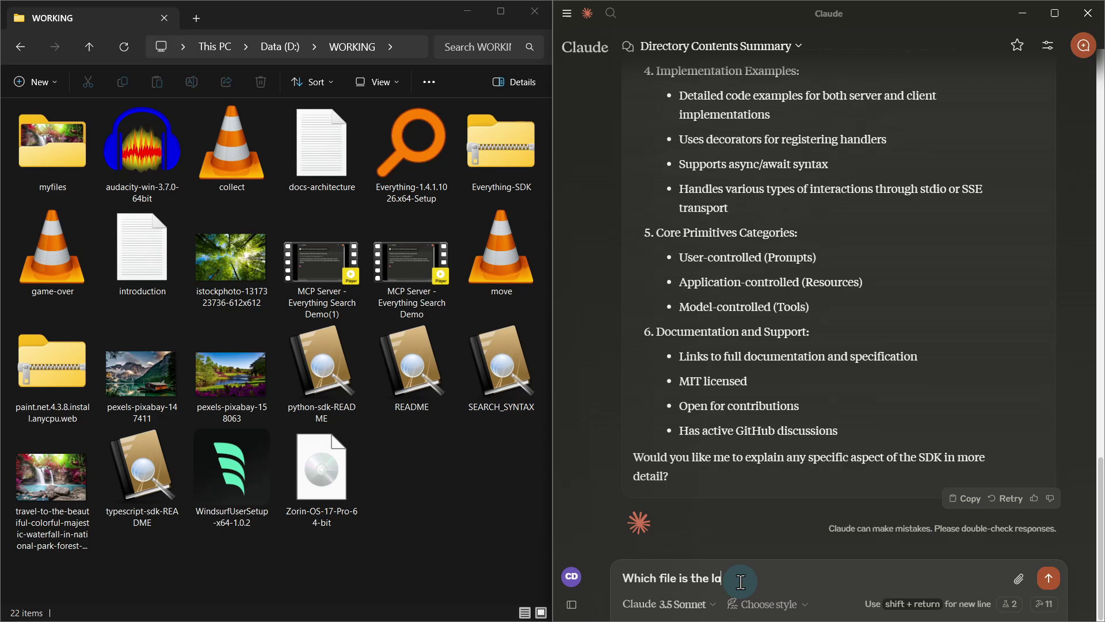
pyautogui.write('rgest in my working directory?')
pyautogui.press('Return')
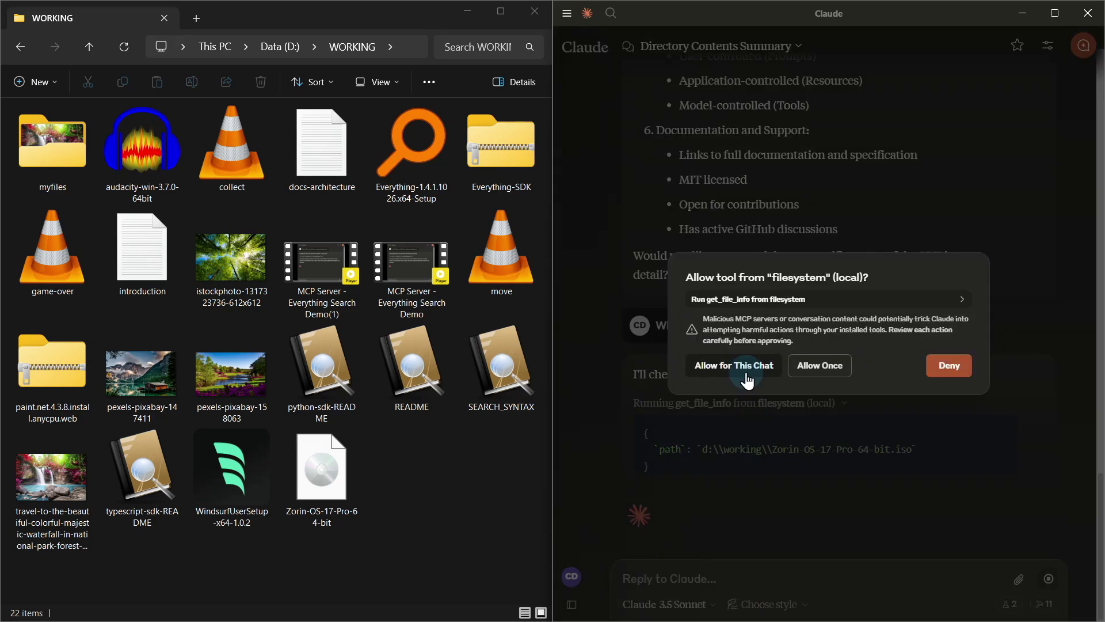
pyautogui.click(747, 370)
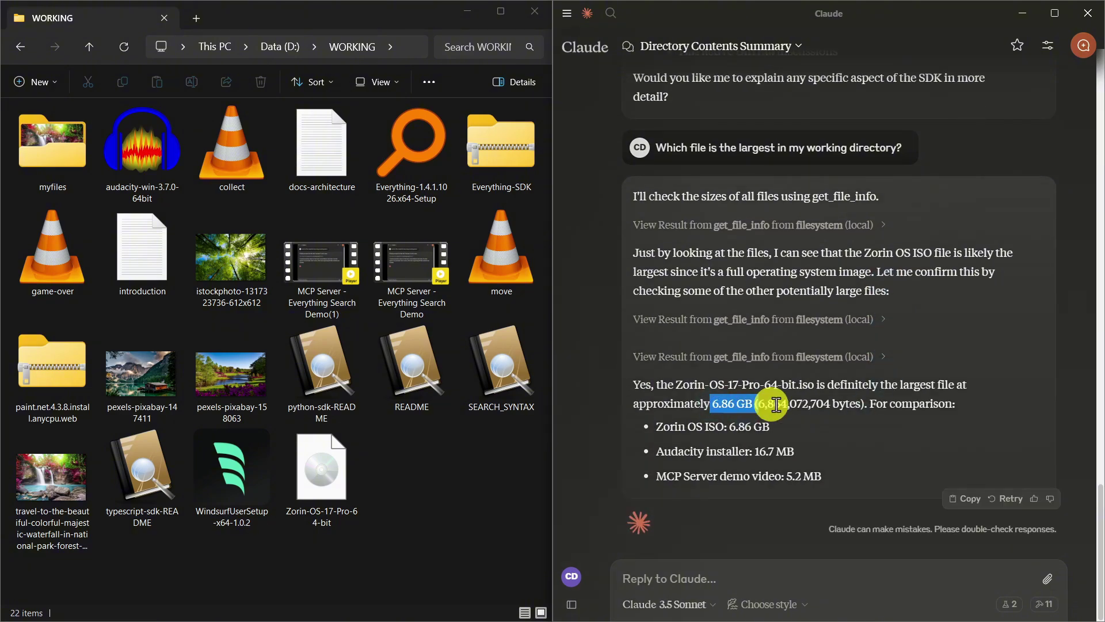
# Ask Claude to delete that ISO file, which it reports it cannot do.
pyautogui.click(772, 568)
pyautogui.write('Delete that iso file')
pyautogui.press('Return')
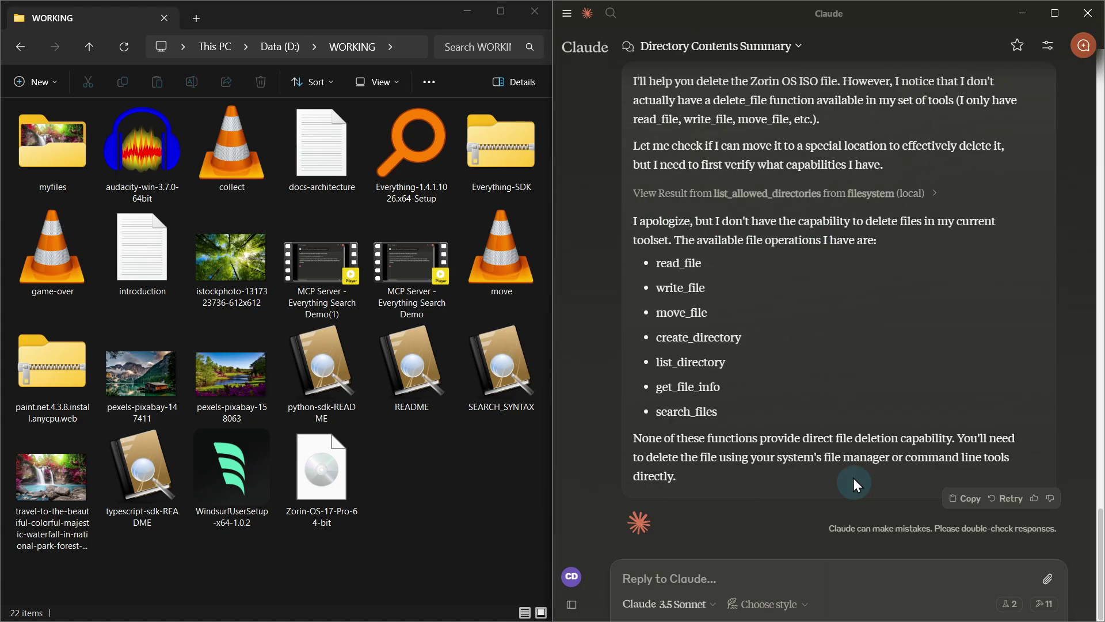
pyautogui.moveTo(702, 221); pyautogui.dragTo(891, 264)
# Have Claude create a trash folder and move the ISO into it, then inspect it in Explorer.
pyautogui.click(761, 580)
pyautogui.write('Then create a new fol')
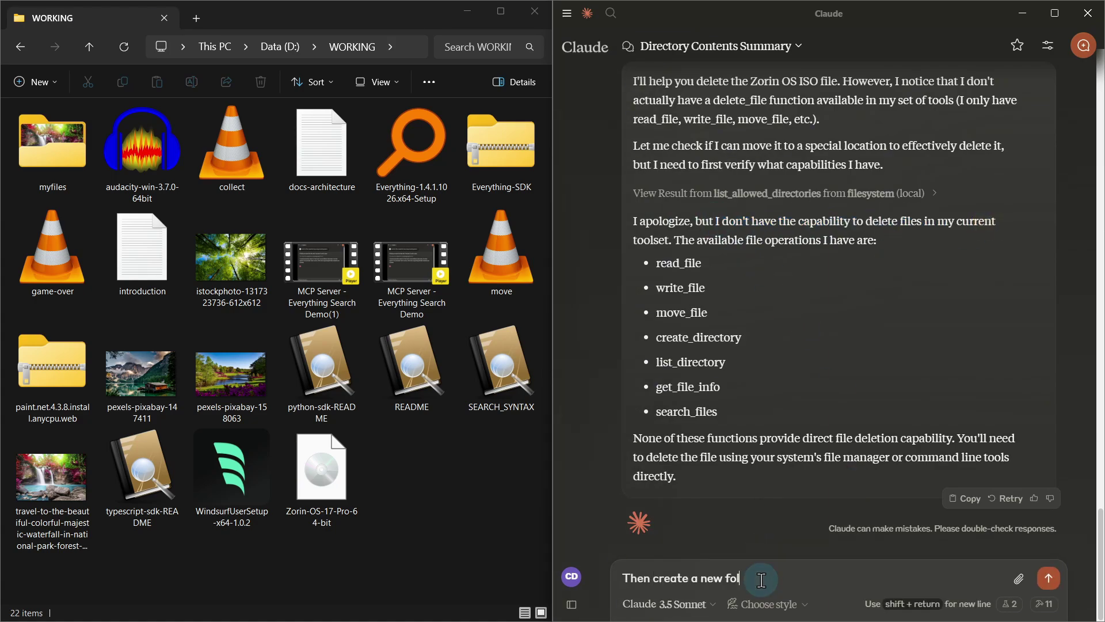
pyautogui.write('der called trash and move that iso file there.')
pyautogui.press('Return')
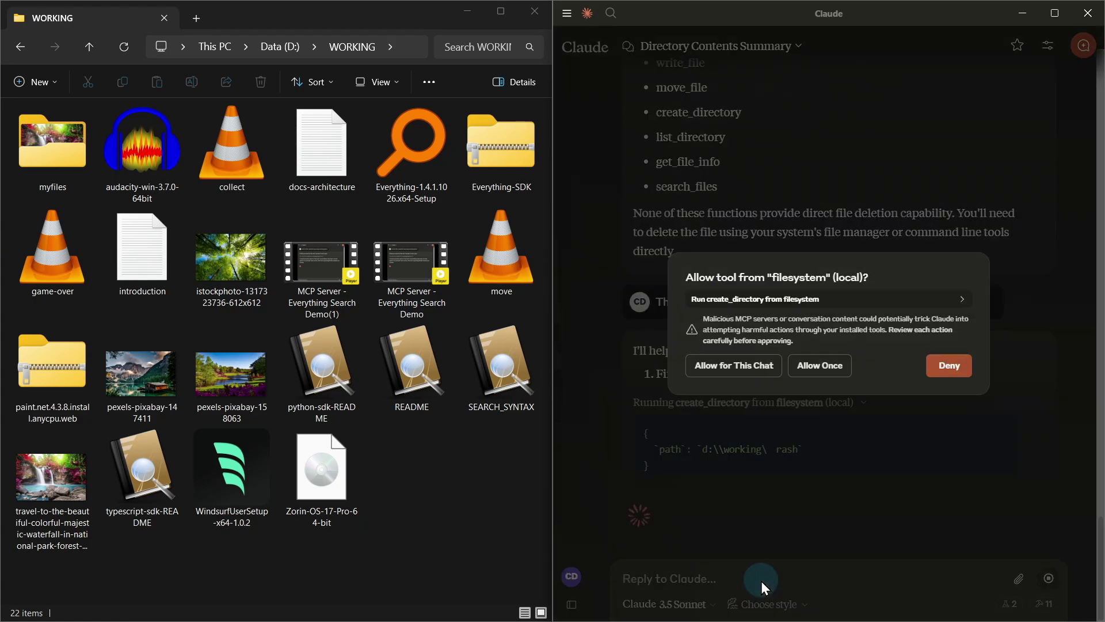
pyautogui.click(734, 368)
pyautogui.click(734, 368)
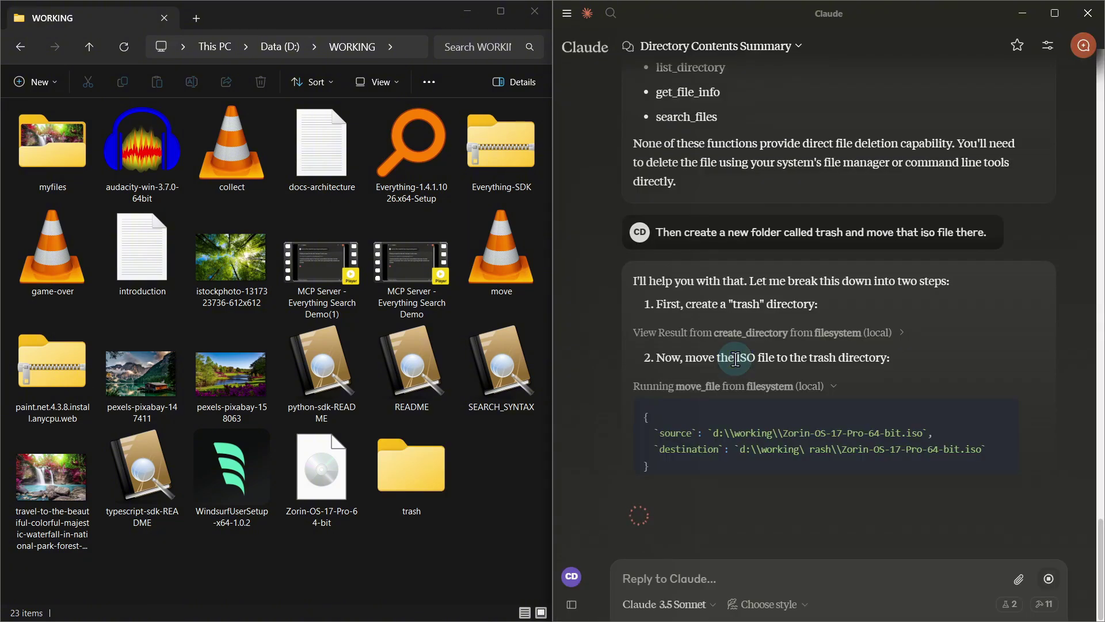
pyautogui.doubleClick(334, 486)
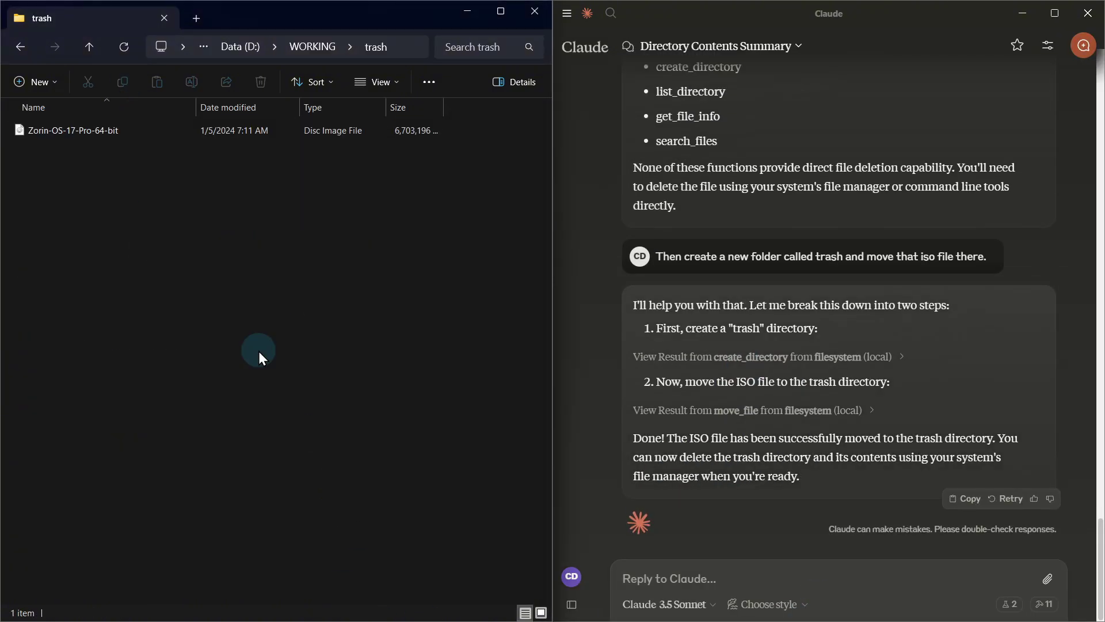
pyautogui.hotkey('alt', 'Left')
pyautogui.click(424, 514)
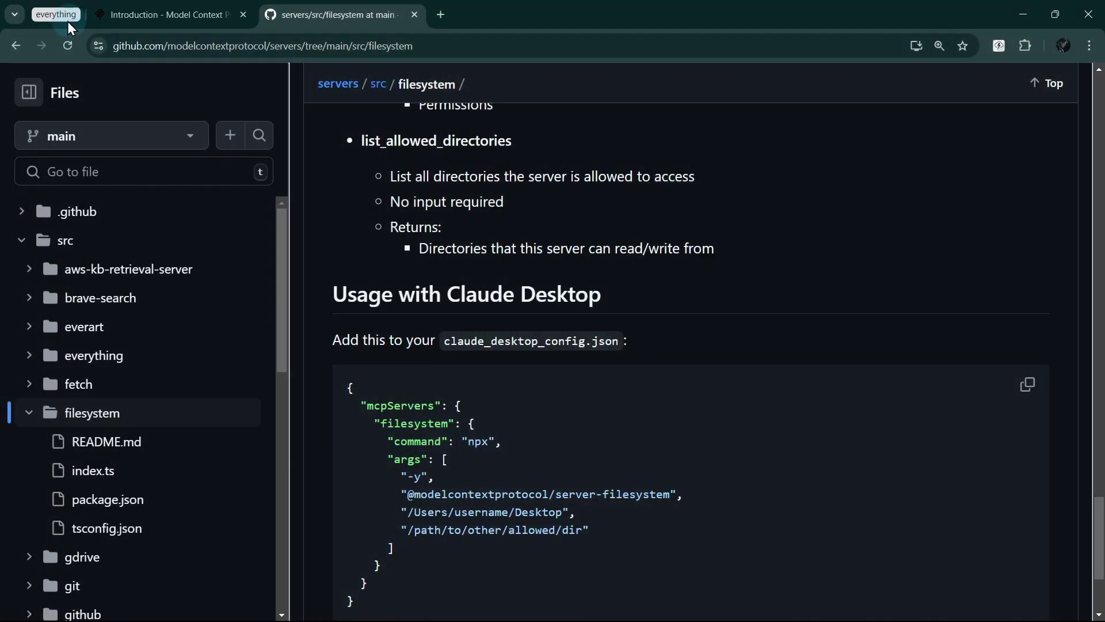
# Open the mcp-everything-search repo from the 'everything' tab group and read its README's supported platforms.
pyautogui.click(57, 17)
pyautogui.click(152, 18)
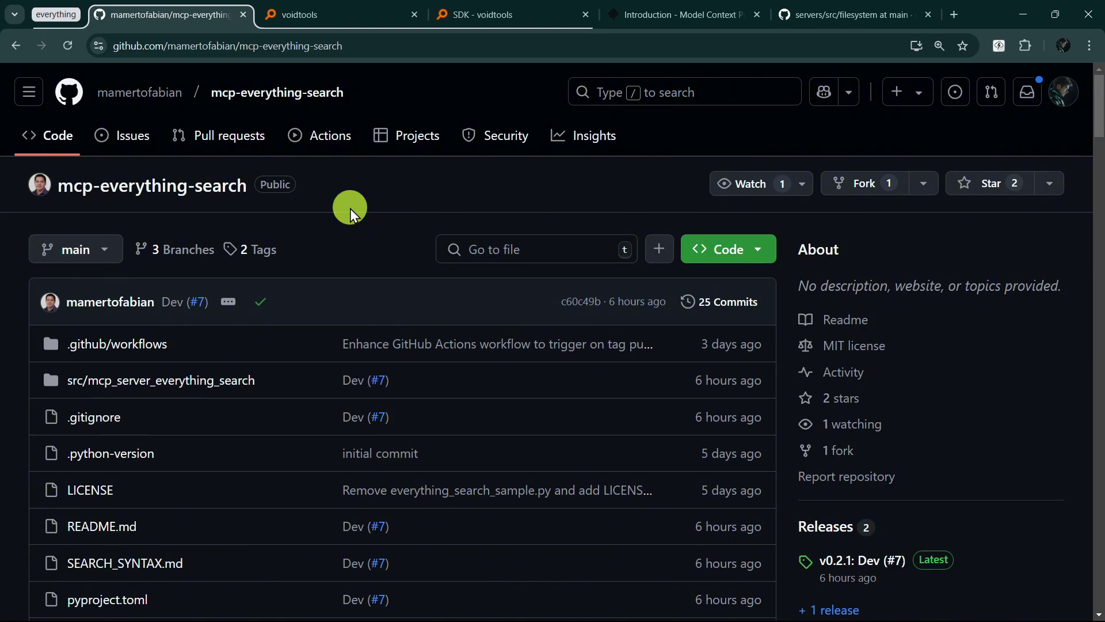
pyautogui.scroll(-9, 350, 213)
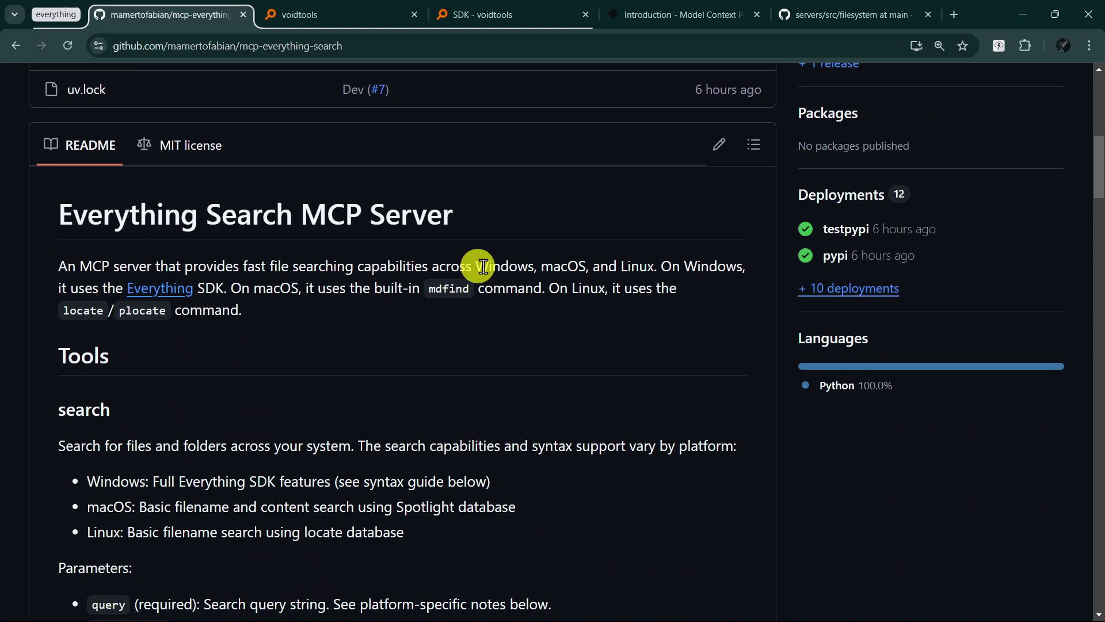
pyautogui.moveTo(482, 266); pyautogui.dragTo(639, 264)
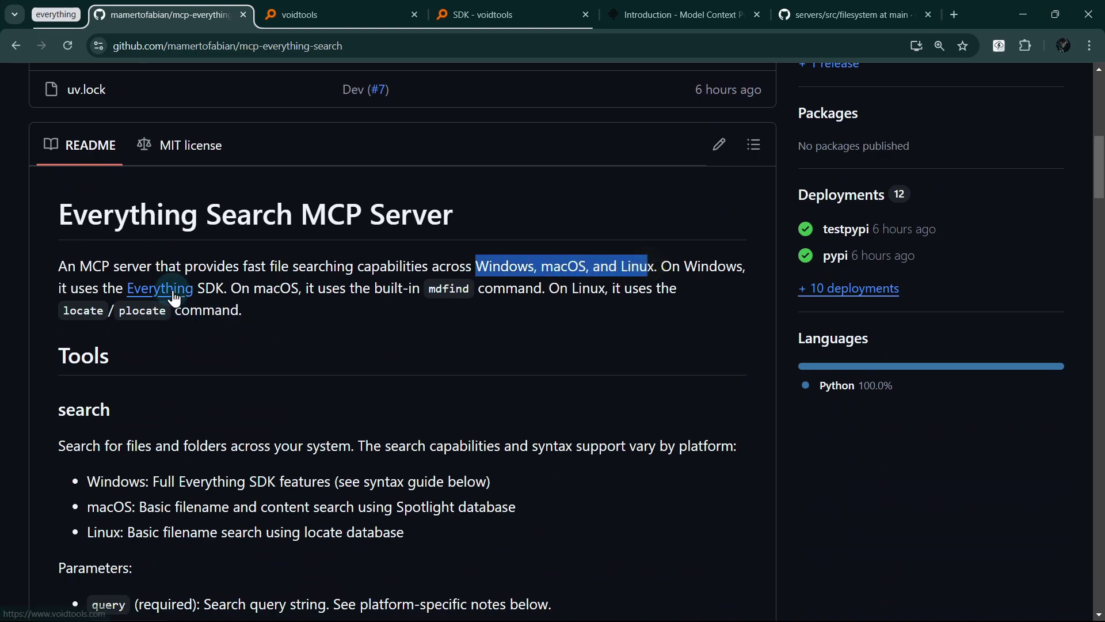
pyautogui.click(344, 327)
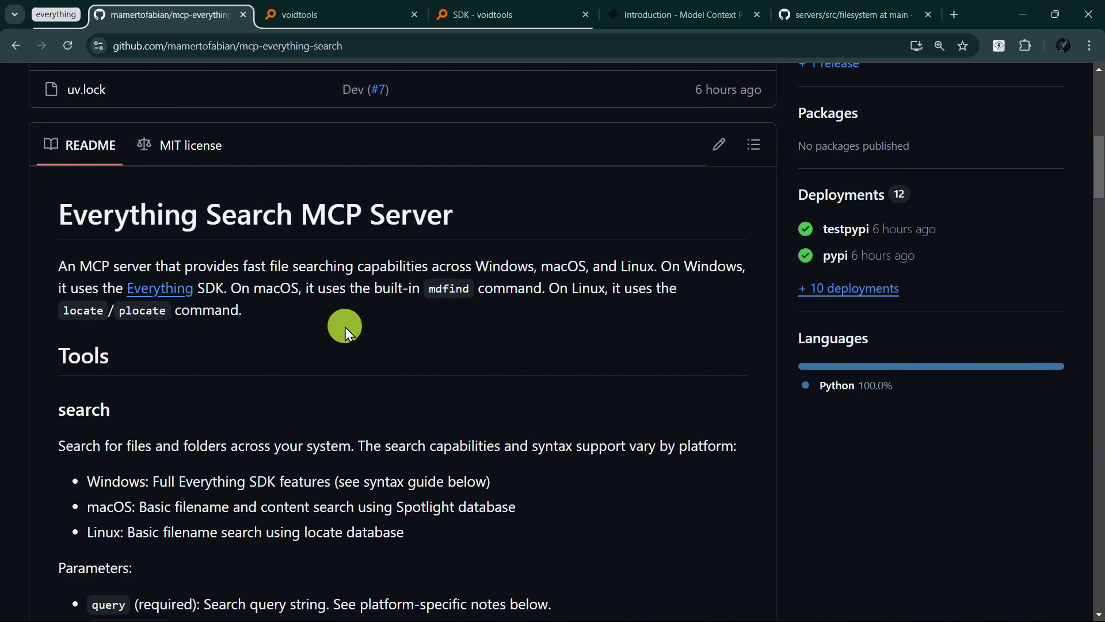
pyautogui.scroll(-1, 344, 327)
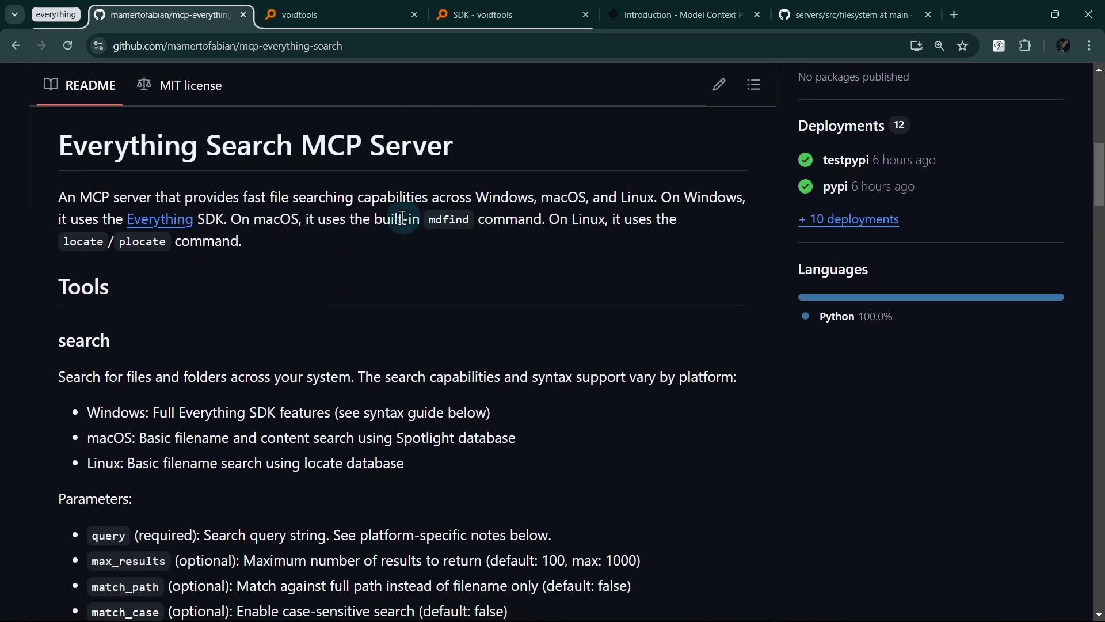
pyautogui.doubleClick(576, 218)
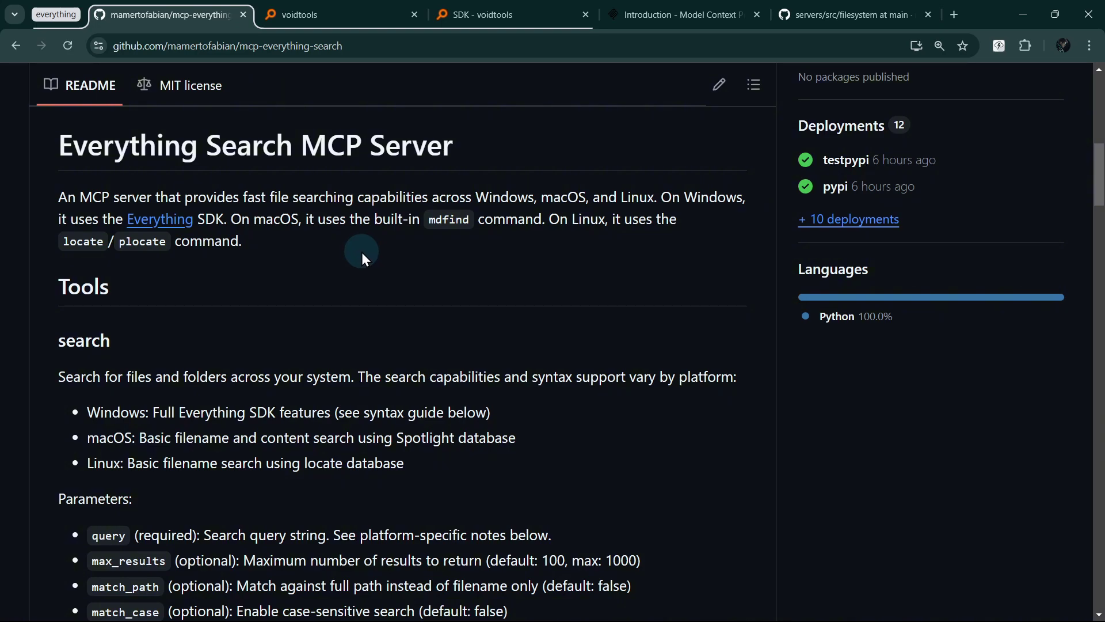
# Browse the voidtools homepage, the Everything installation help and the SDK documentation pages.
pyautogui.click(298, 15)
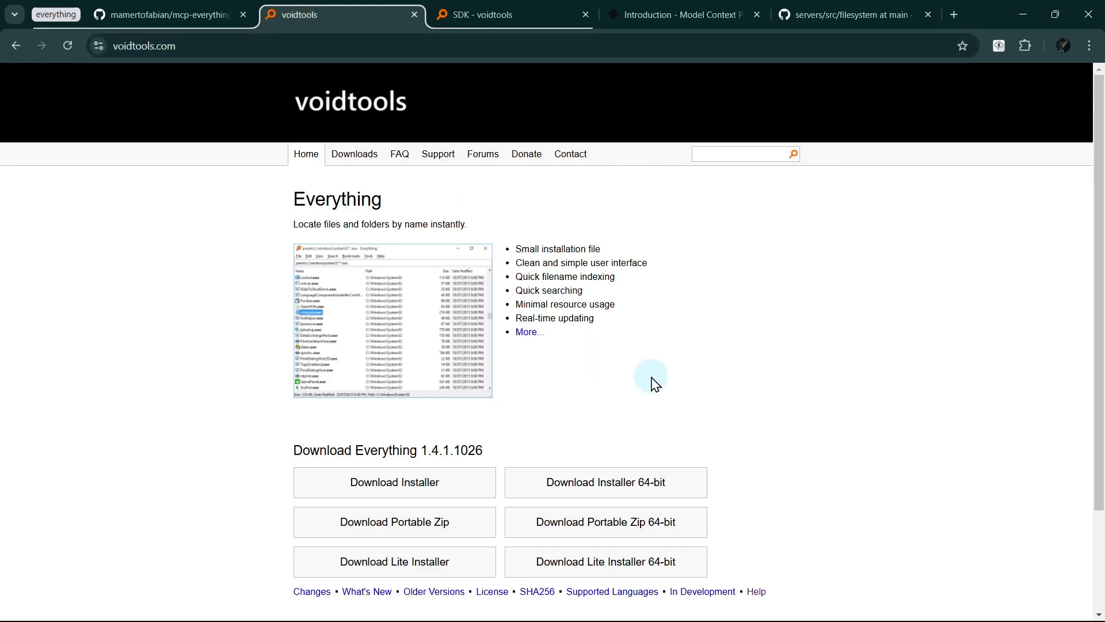
pyautogui.scroll(-1, 653, 381)
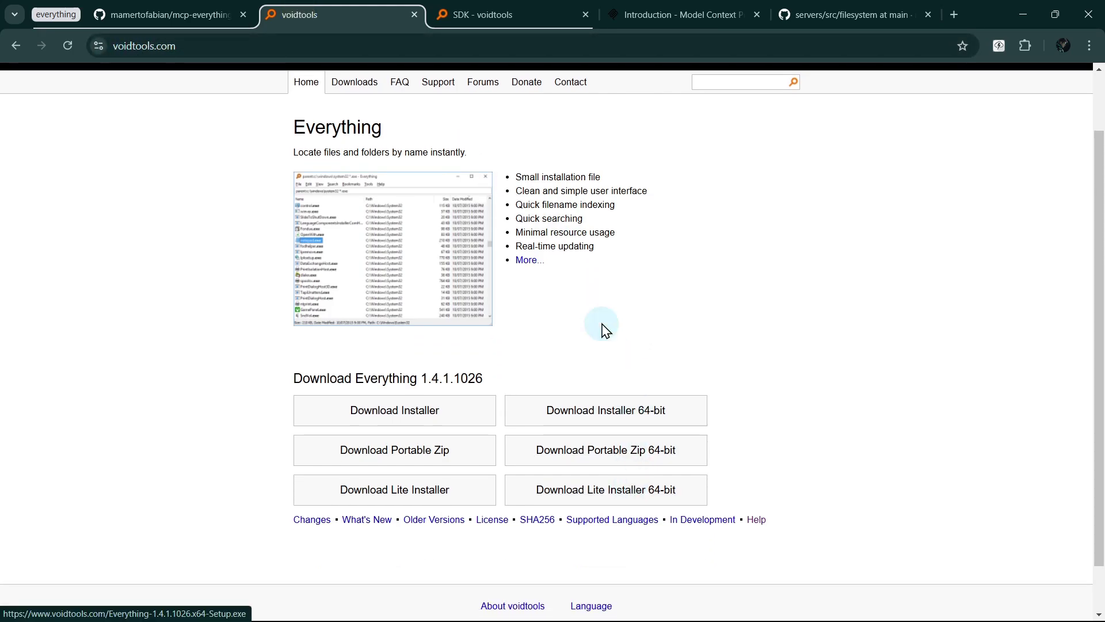
pyautogui.scroll(1, 605, 329)
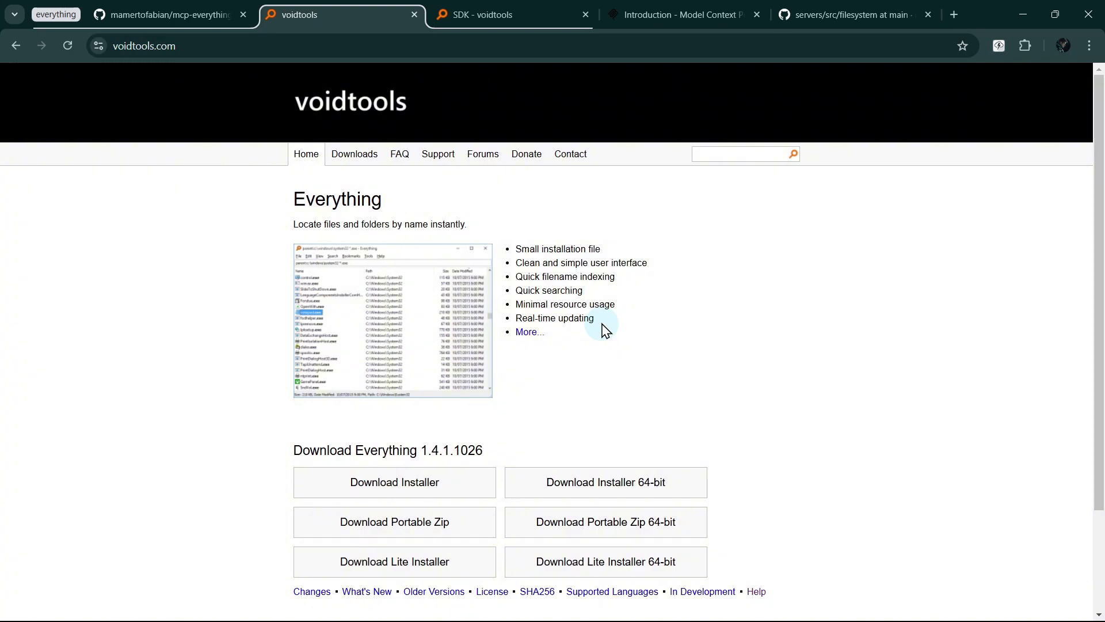
pyautogui.moveTo(628, 256); pyautogui.dragTo(541, 225)
pyautogui.click(916, 216)
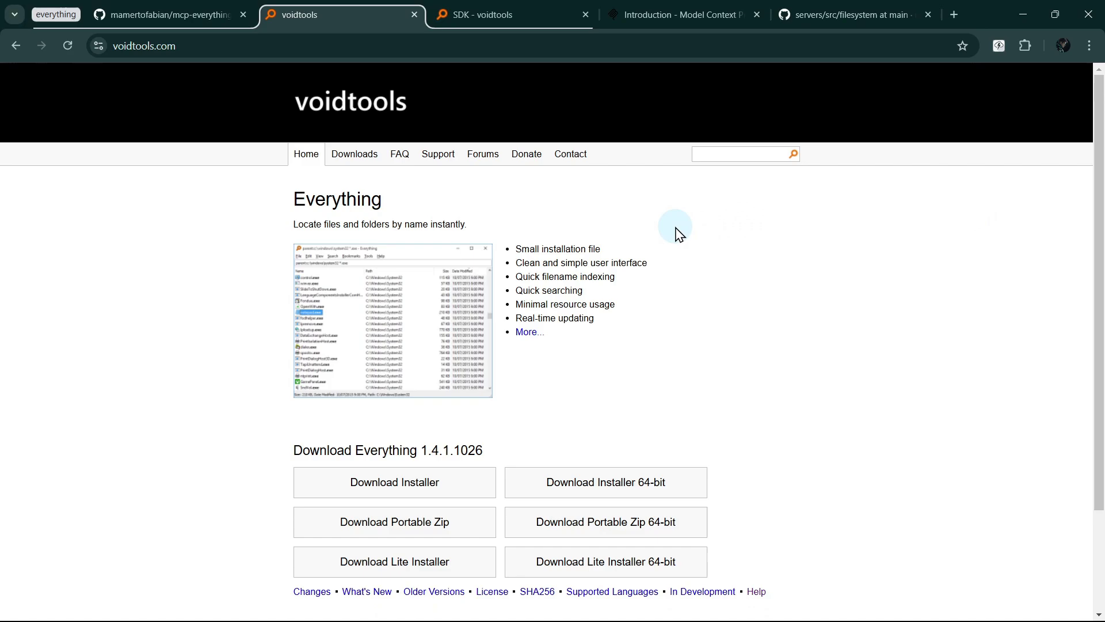
pyautogui.scroll(-2, 676, 230)
pyautogui.click(755, 464)
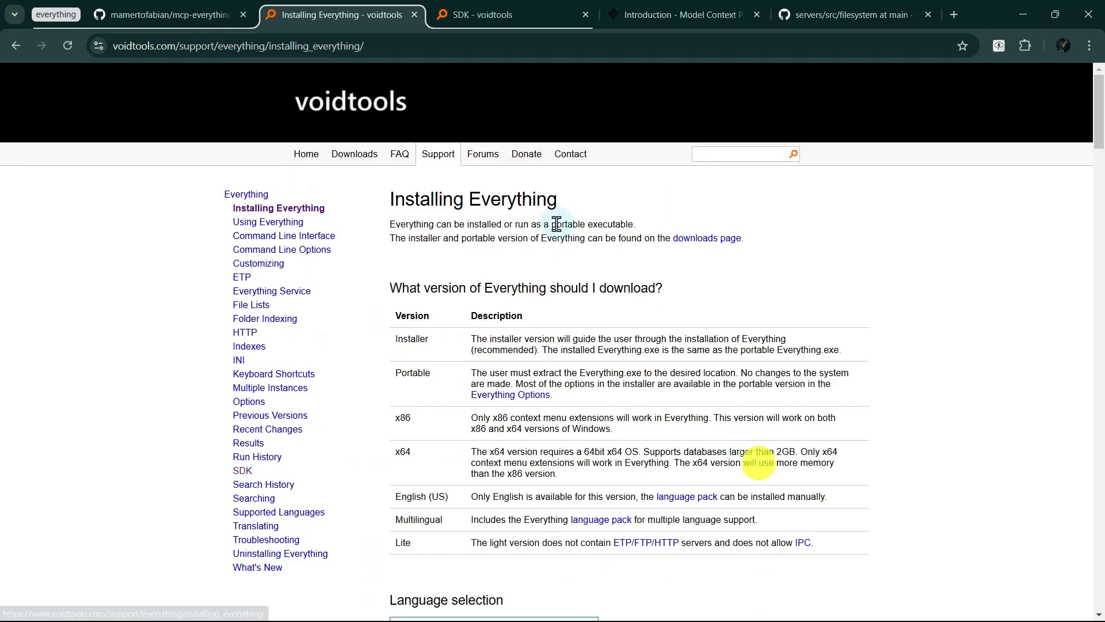
pyautogui.click(240, 471)
# Check the Everything-SDK dll folder, then expand the README's 'Windows (using uvx)' configuration.
pyautogui.hotkey('alt', 'Tab')
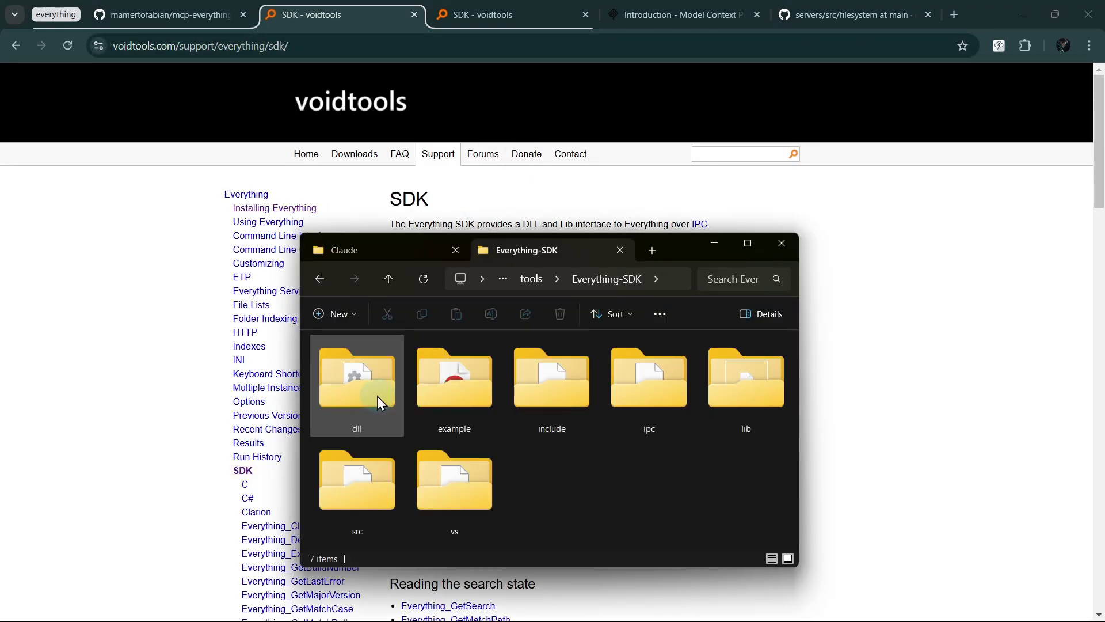
pyautogui.doubleClick(357, 386)
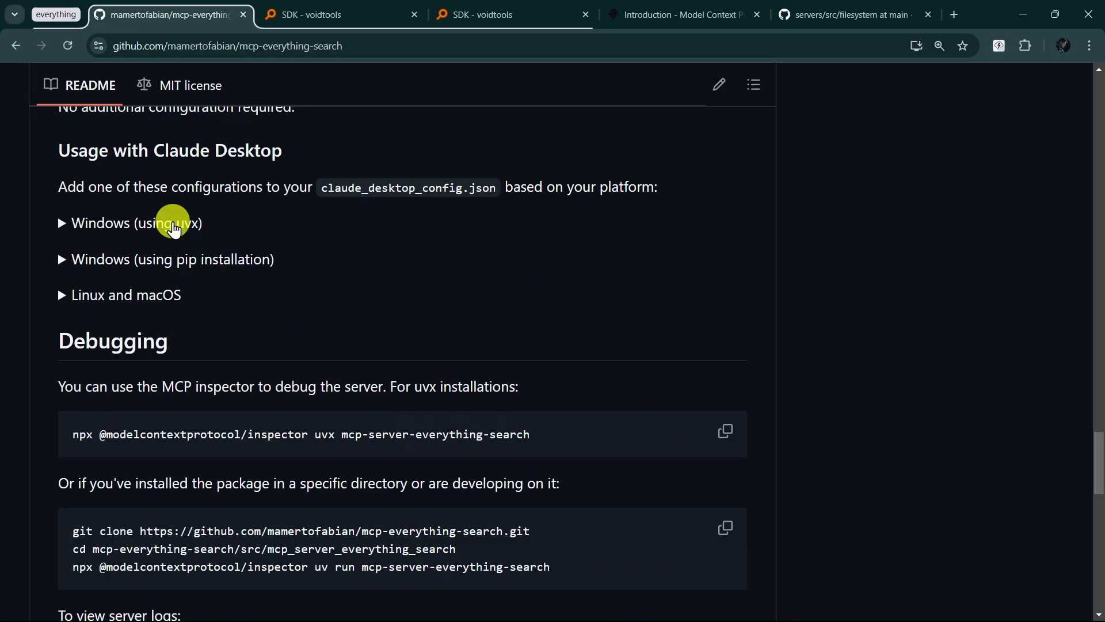
pyautogui.click(174, 229)
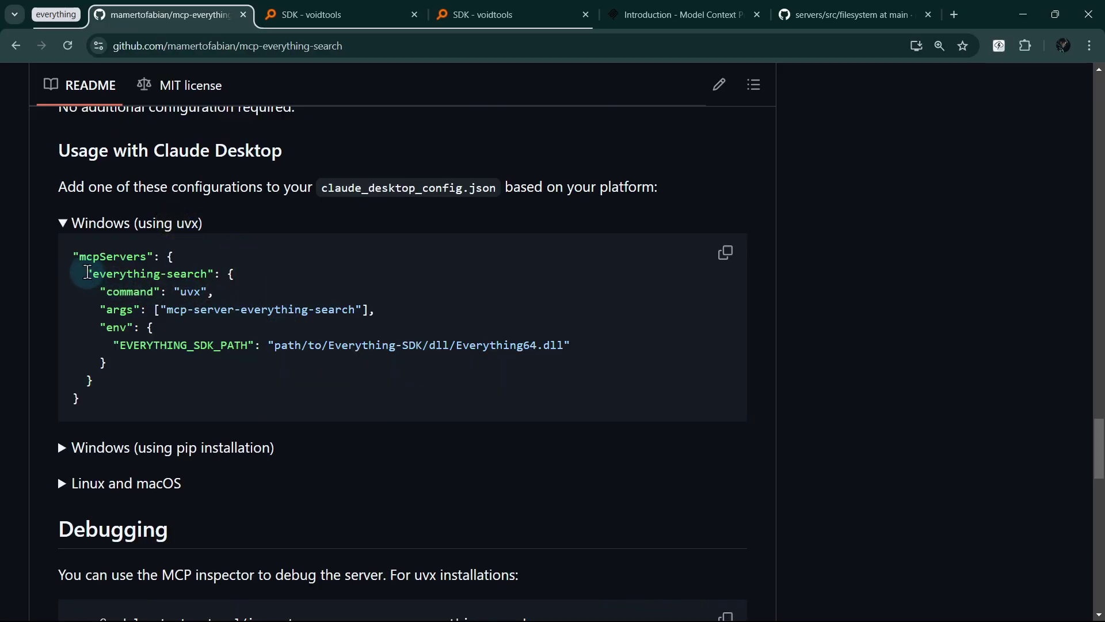
# Close the MCP servers overview and ask Claude to find duplicates over 10MB with Everything, allowing the tool.
pyautogui.moveTo(87, 272); pyautogui.dragTo(156, 363)
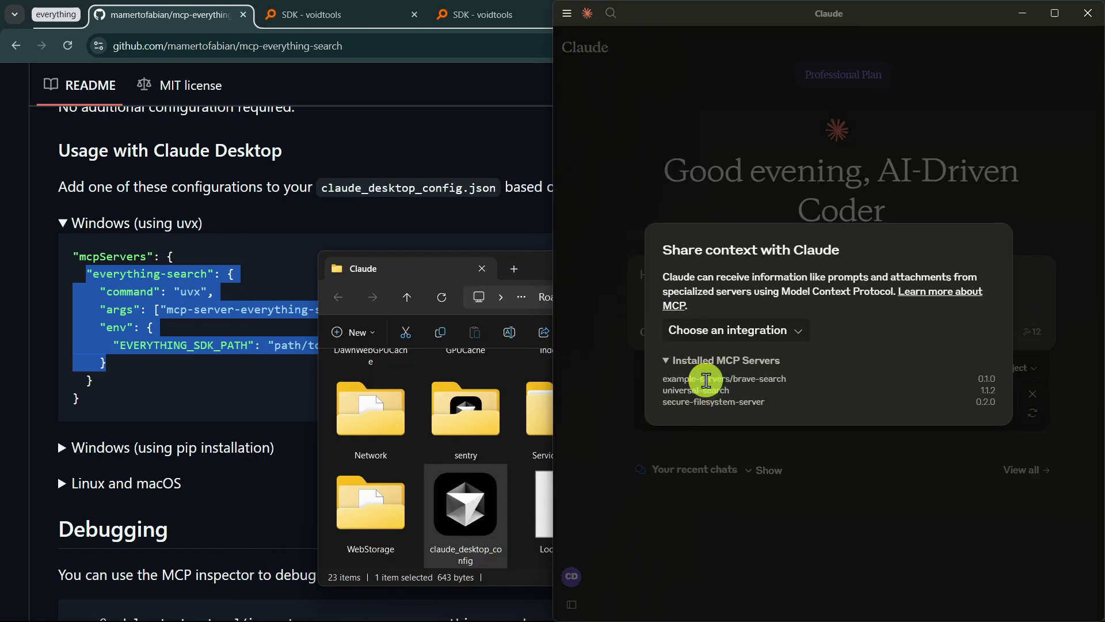
pyautogui.click(950, 188)
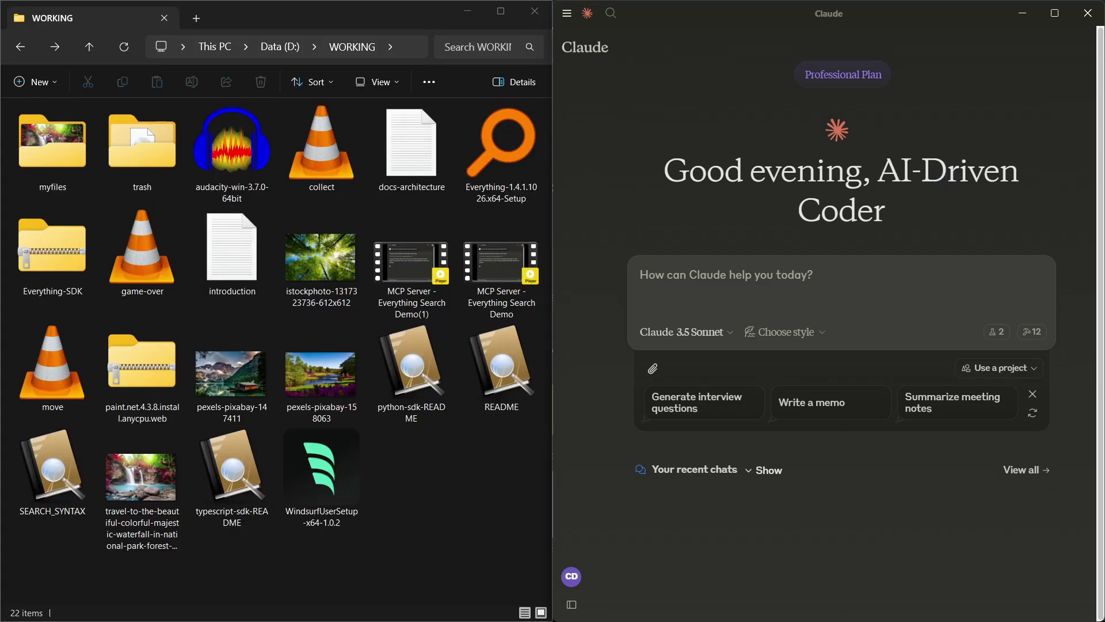
pyautogui.click(692, 273)
pyautogui.write('Use everything search to find duplicate files in my computer with fil')
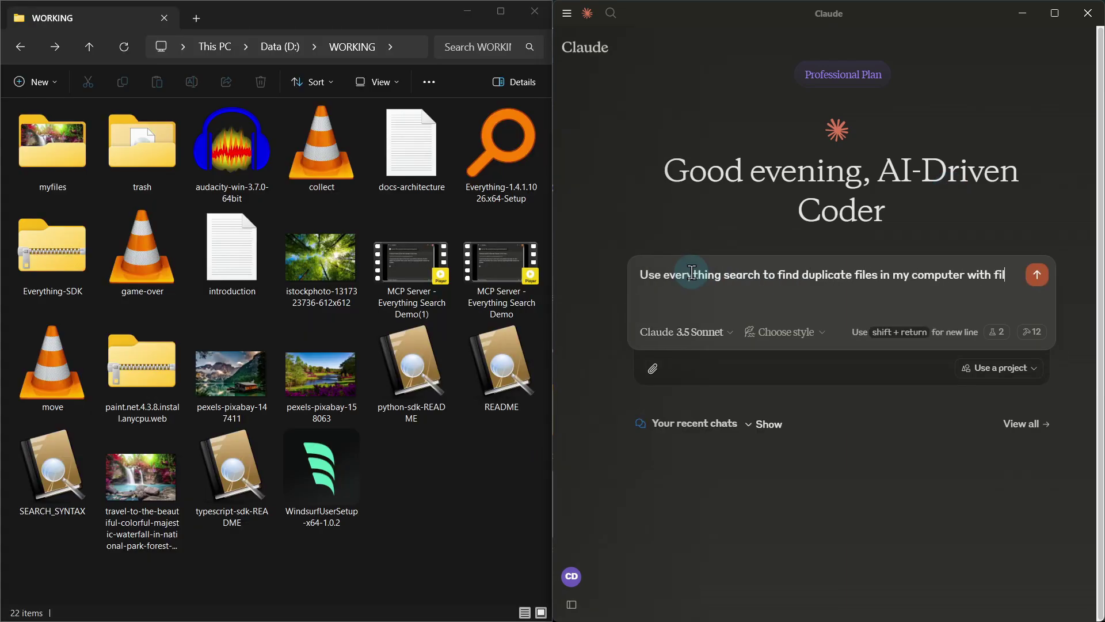
pyautogui.write('than 10MB')
pyautogui.press('Return')
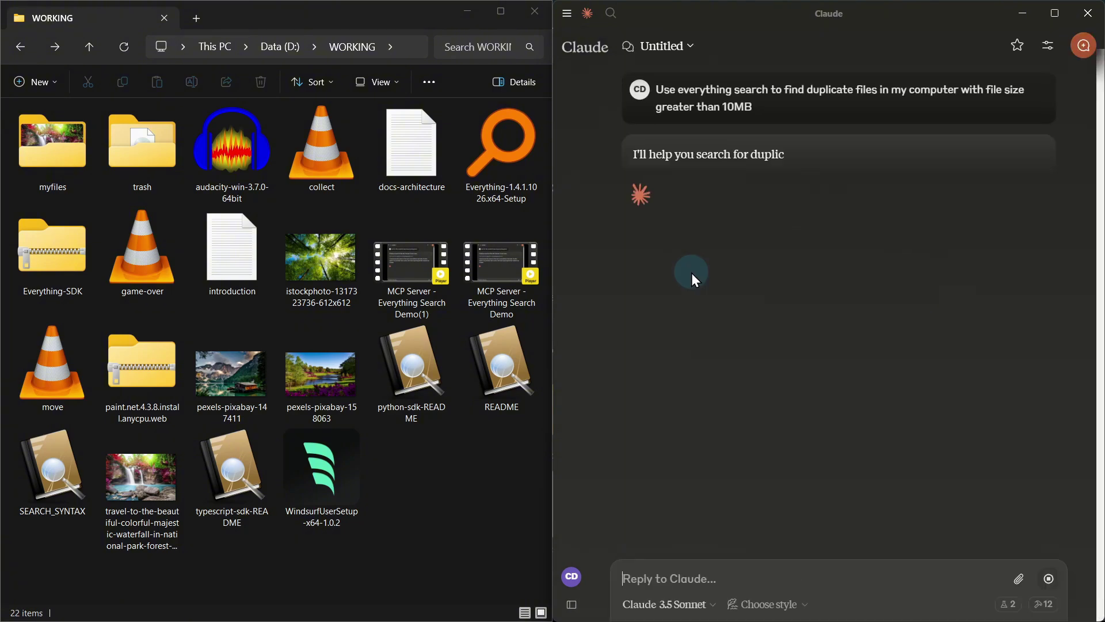
pyautogui.click(754, 365)
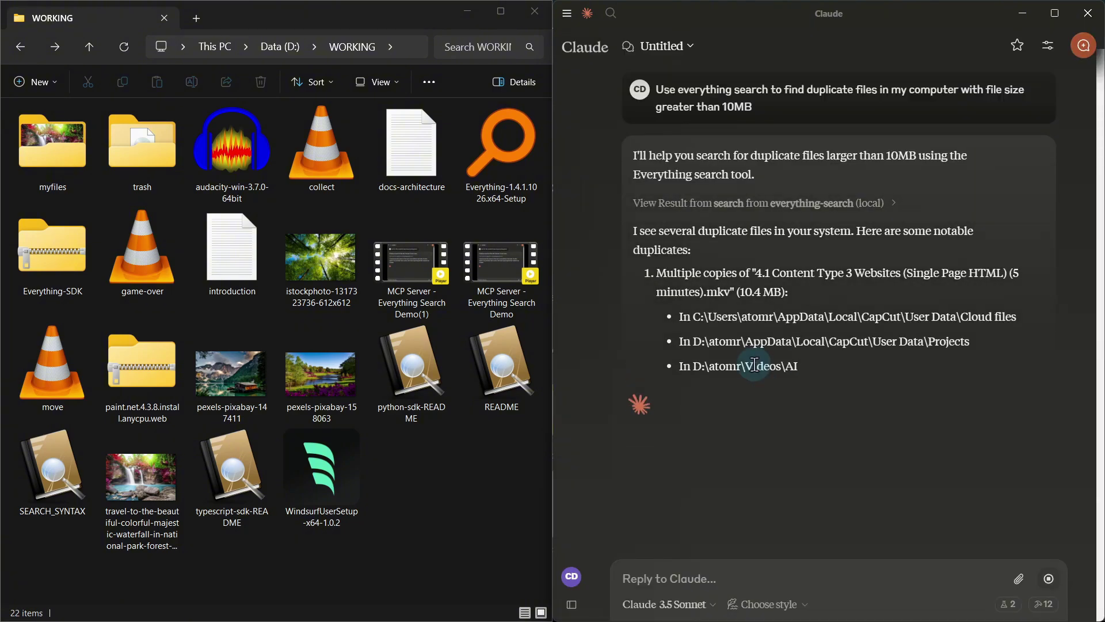
# Ask Claude to look for duplicates only in the D:\WORKING folder.
pyautogui.scroll(4, 752, 467)
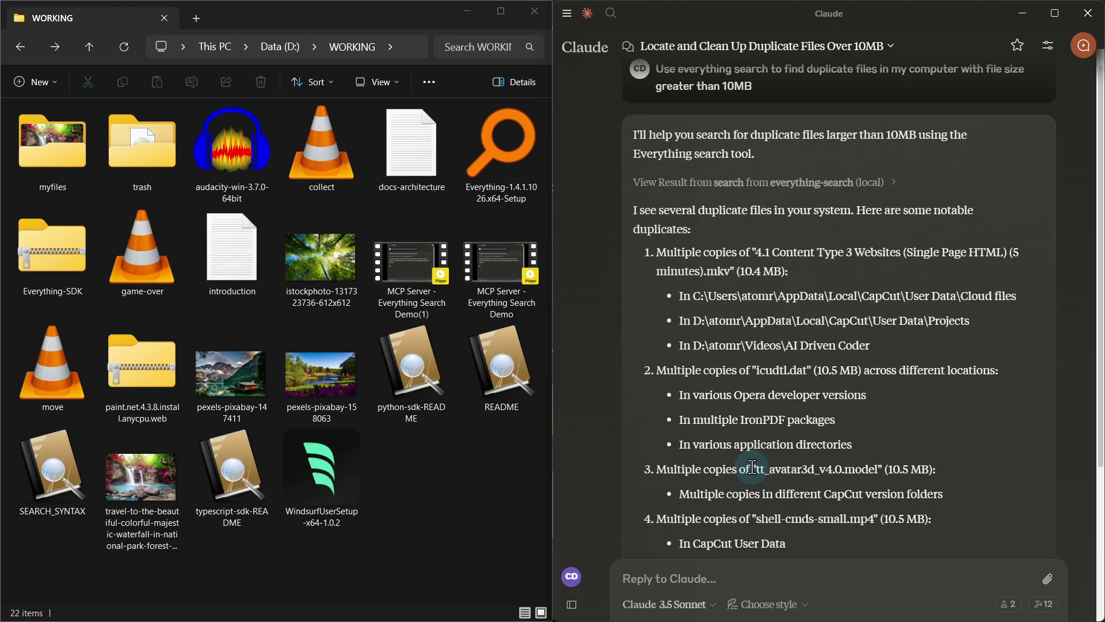
pyautogui.scroll(-4, 749, 506)
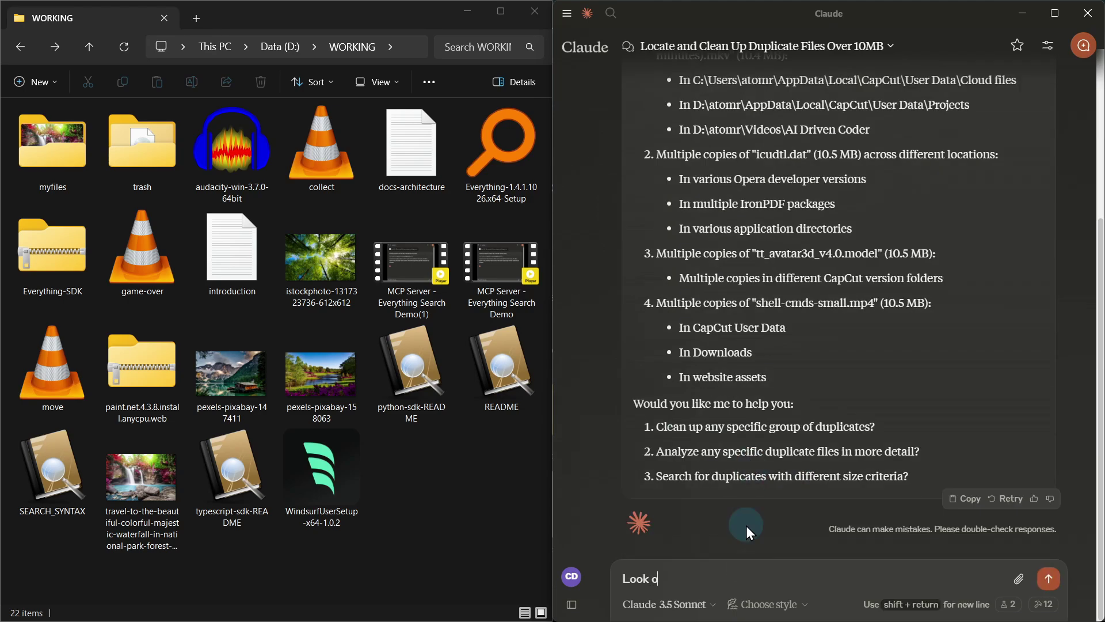
pyautogui.write('Look only in my d:\\WORKING folder for duplicates')
pyautogui.press('Return')
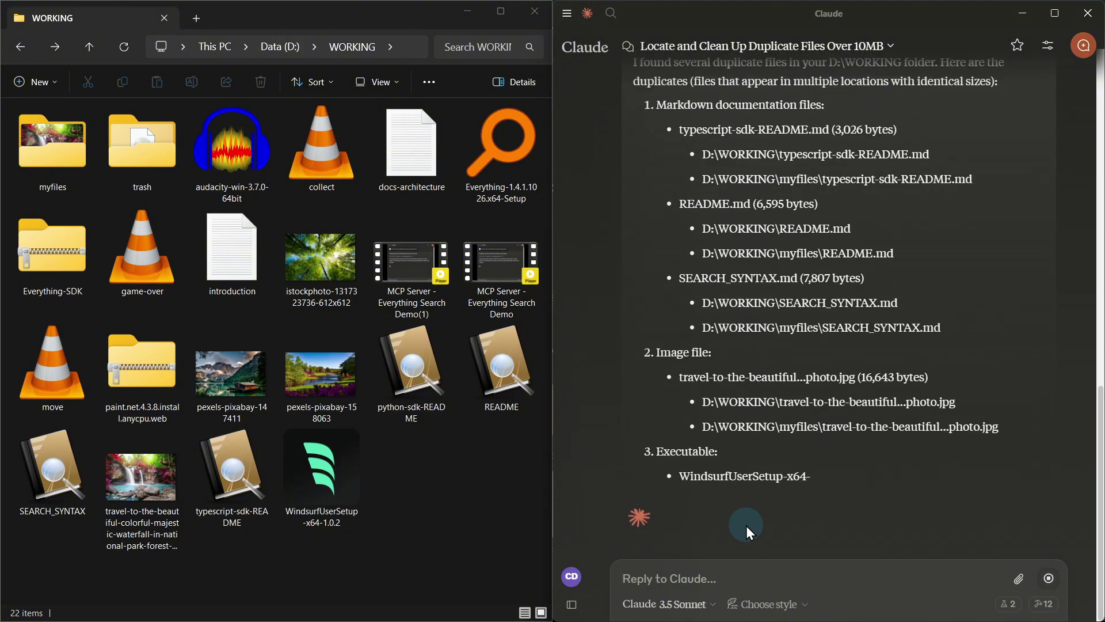
# Ask Claude to move the working folder's duplicates into a new 'dups' folder, approving the filesystem tools.
pyautogui.write('Move the duplicate files in my work')
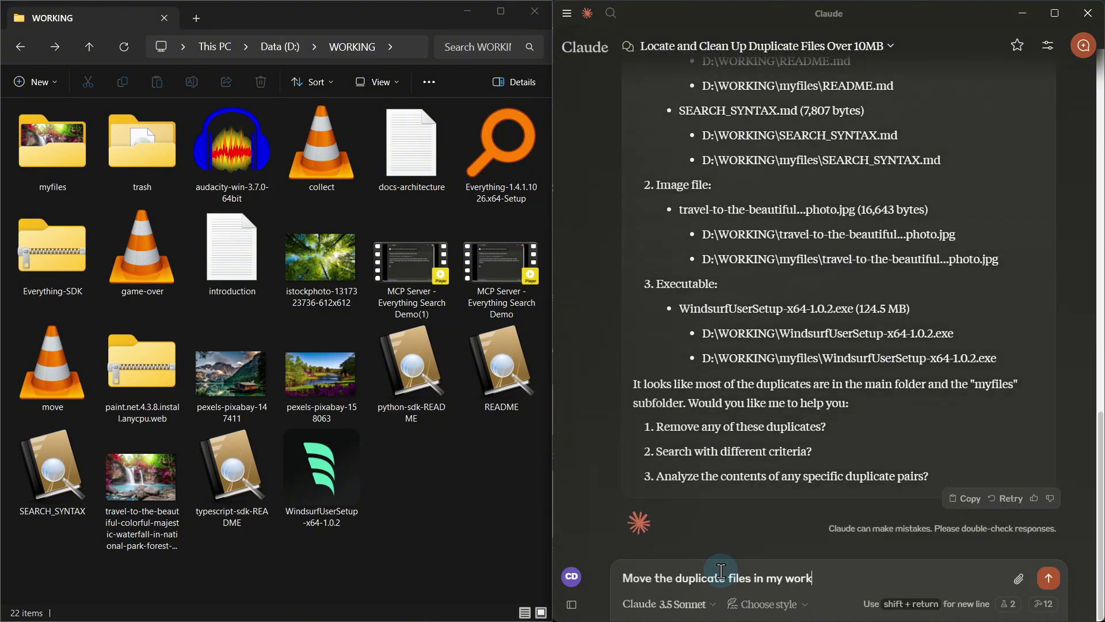
pyautogui.write('ing folder to a new folder called dups')
pyautogui.press('Return')
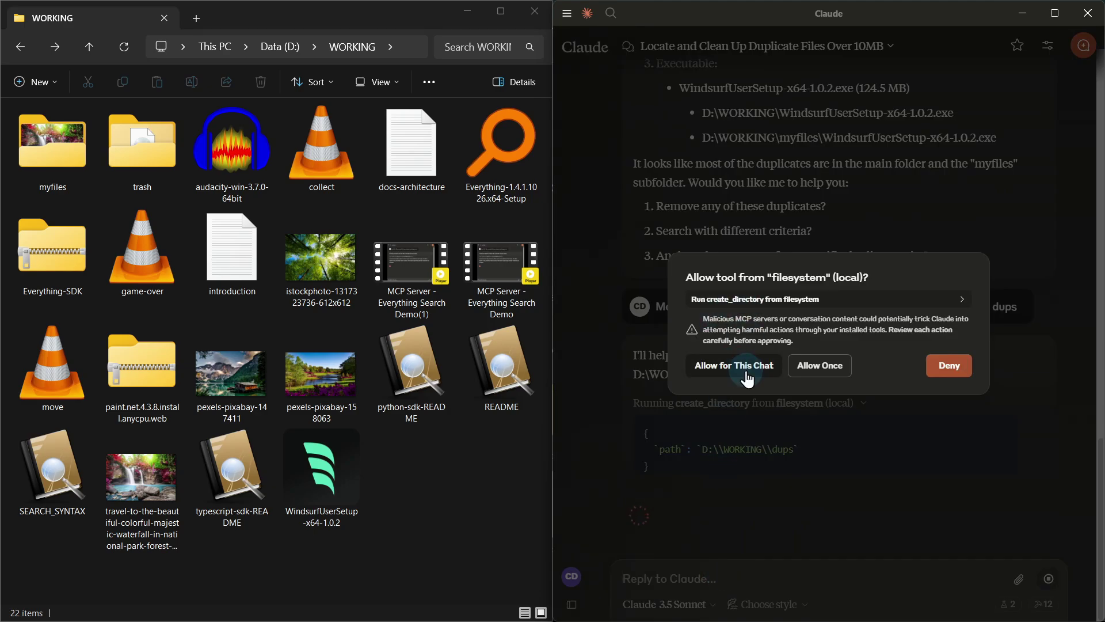
pyautogui.click(747, 369)
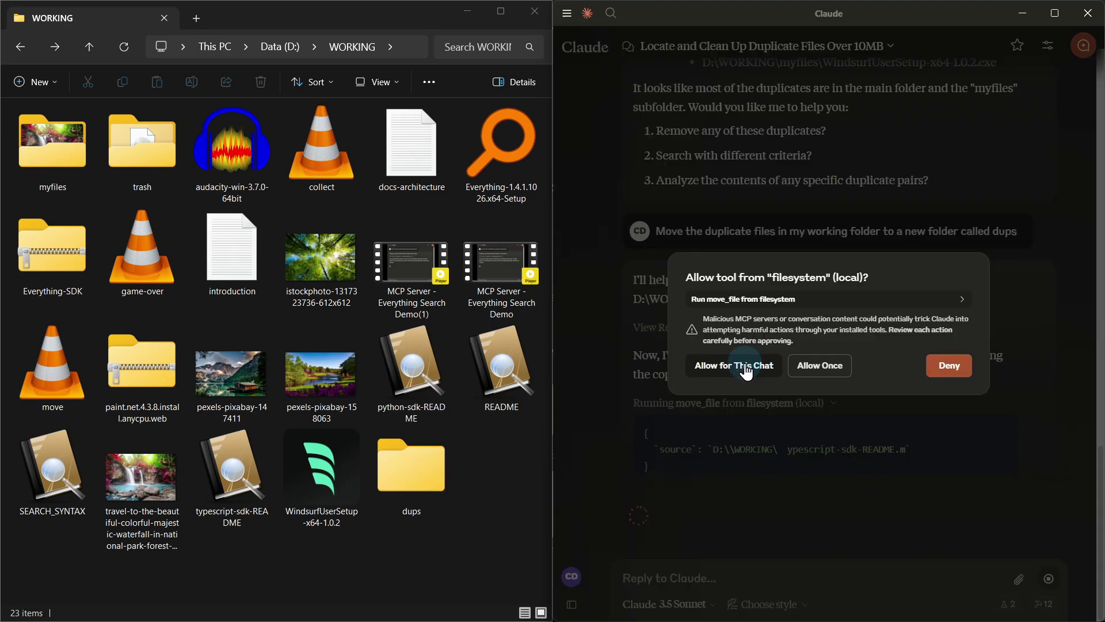
pyautogui.click(747, 368)
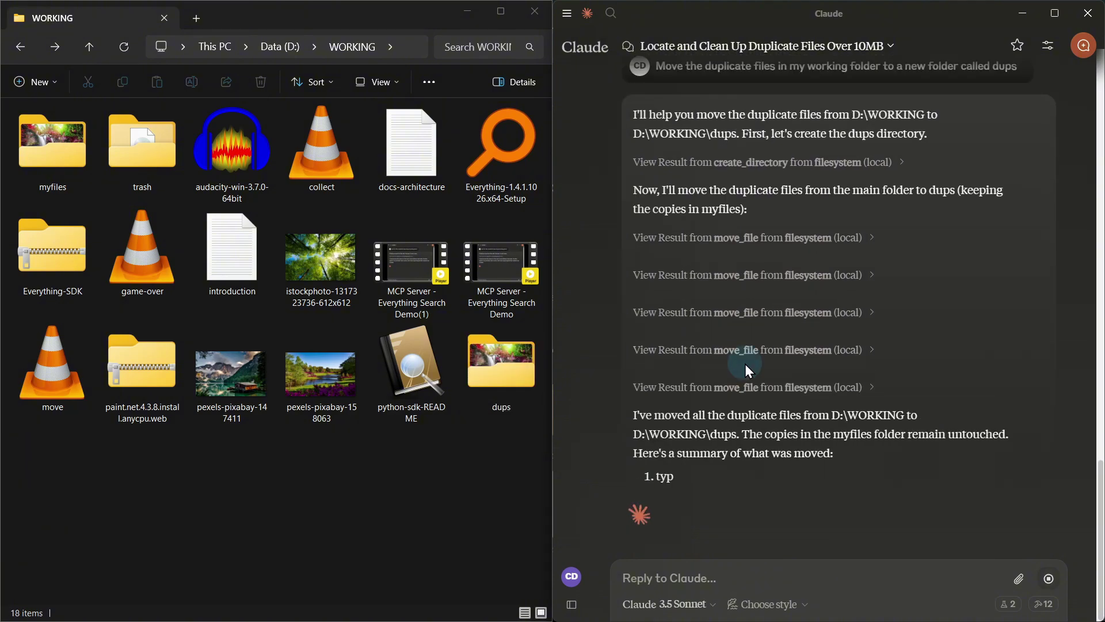
# Check the myfiles and dups folders in Explorer, then return to the Claude chat.
pyautogui.doubleClick(841, 312)
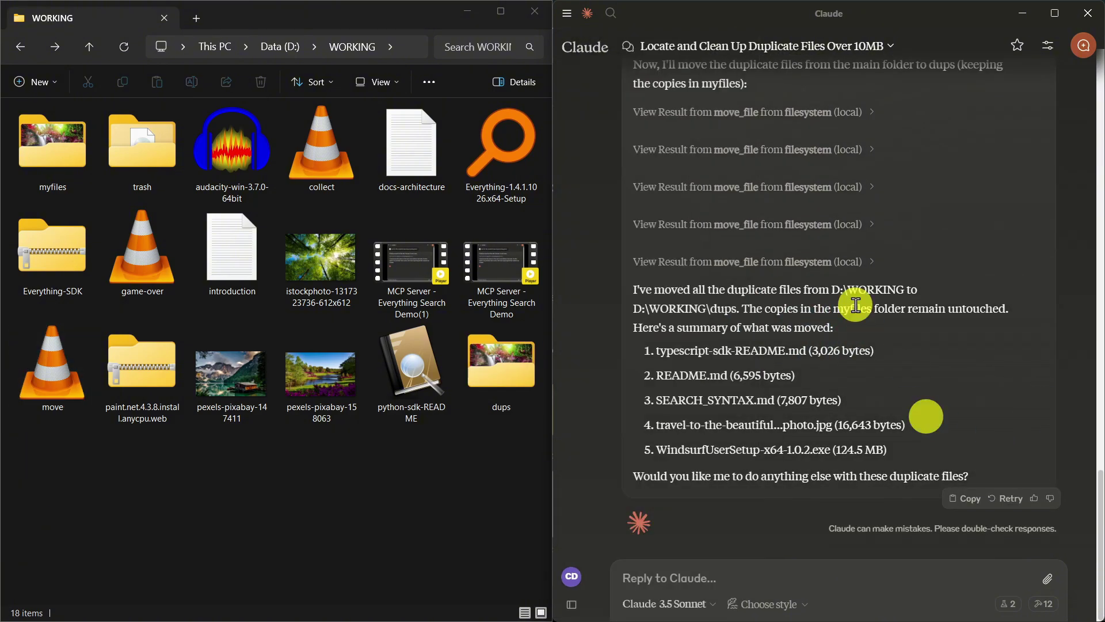
pyautogui.doubleClick(57, 173)
pyautogui.hotkey('alt', 'Left')
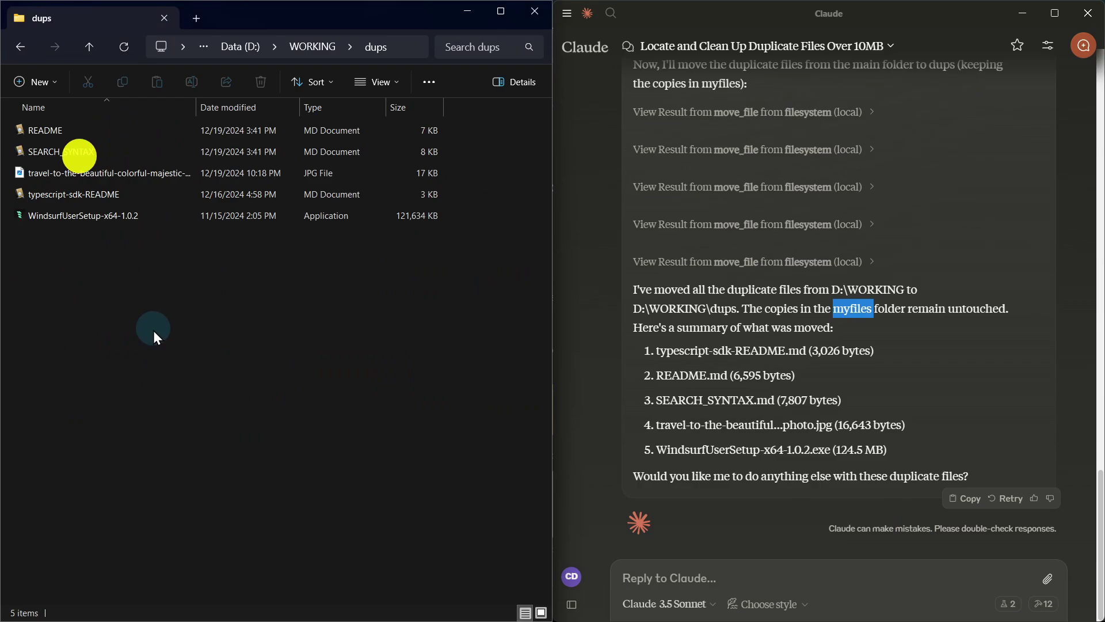
pyautogui.hotkey('alt', 'Left')
pyautogui.click(976, 416)
# Ask Claude to suggest a good folder organization, allowing it to list the WORKING folder.
pyautogui.click(785, 567)
pyautogui.write('Now suggest a good')
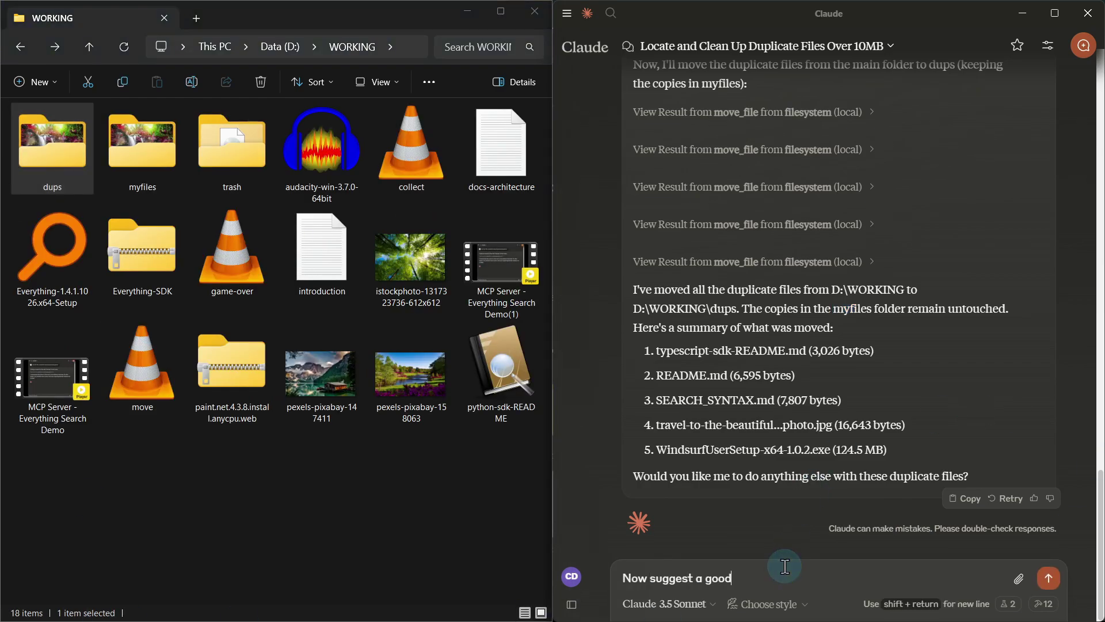
pyautogui.press('Return')
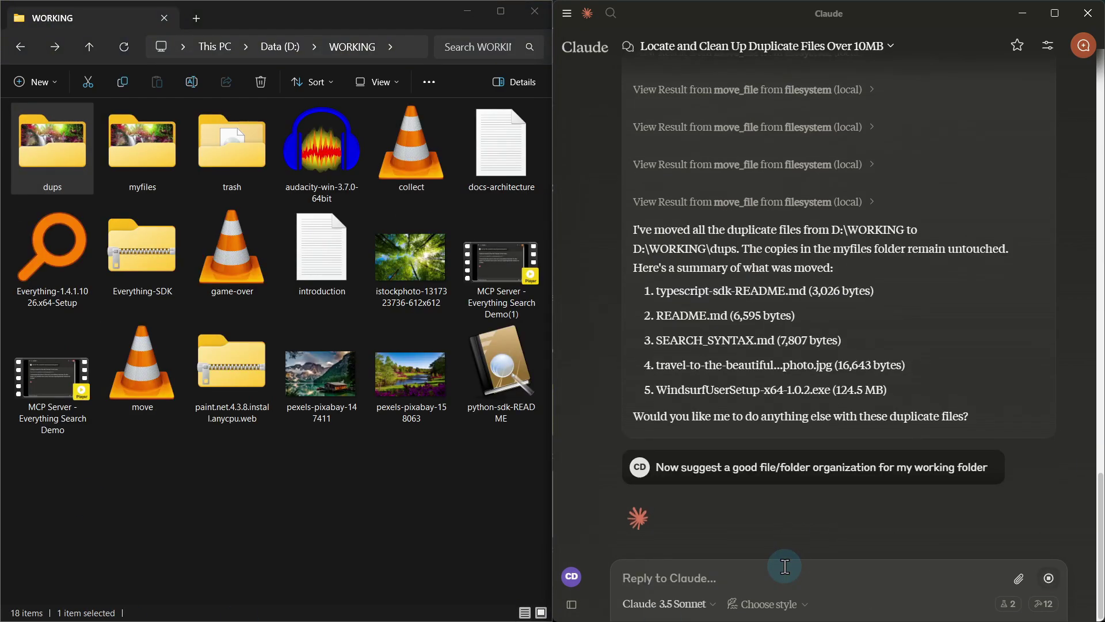
pyautogui.click(754, 364)
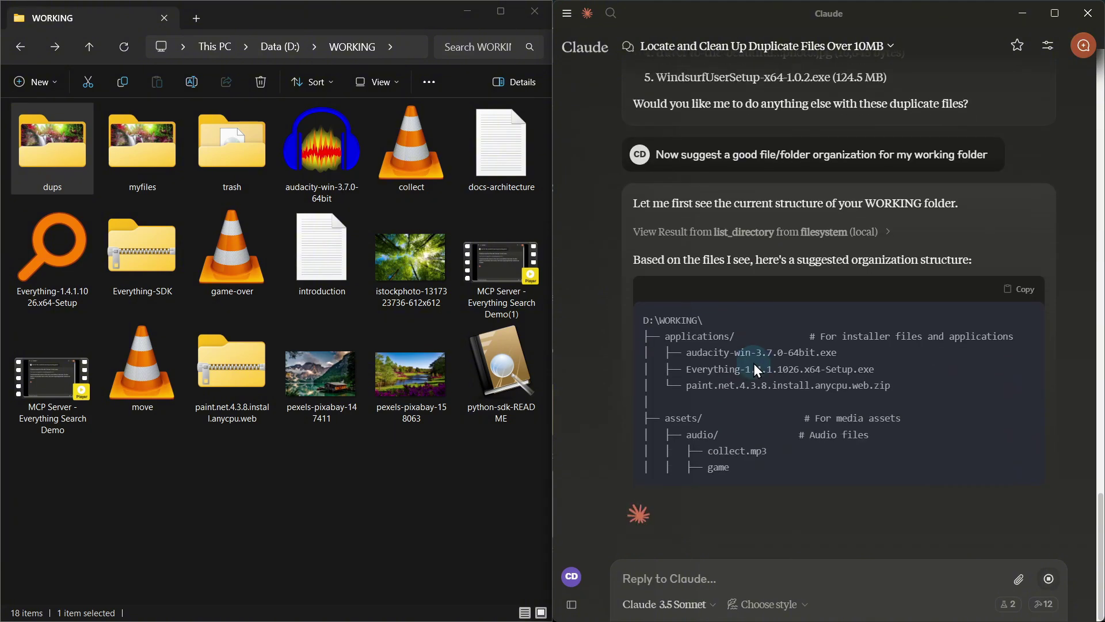
# Tell Claude to do the necessary file operations to follow its suggested structure.
pyautogui.click(731, 572)
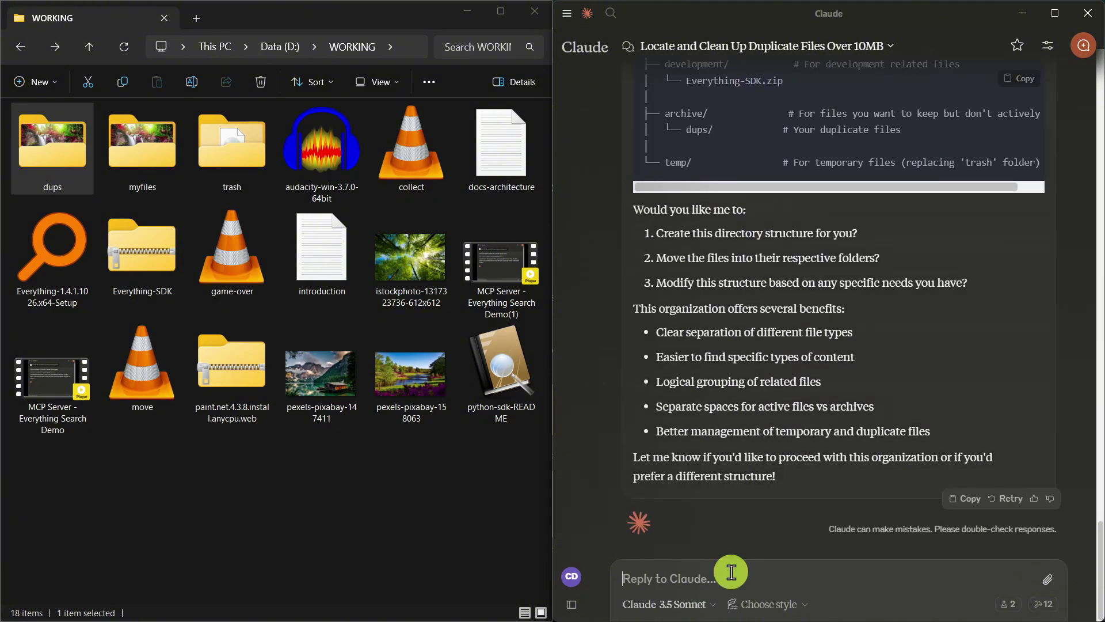
pyautogui.write('Do the necessary file operations to follow your sugge')
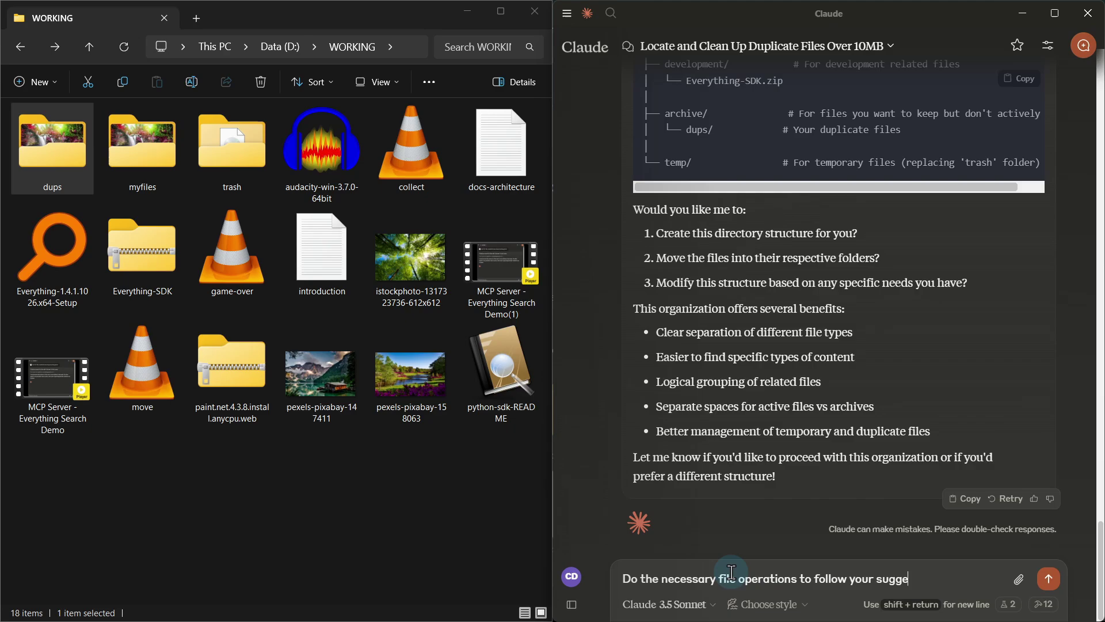
pyautogui.write('stion')
pyautogui.press('Return')
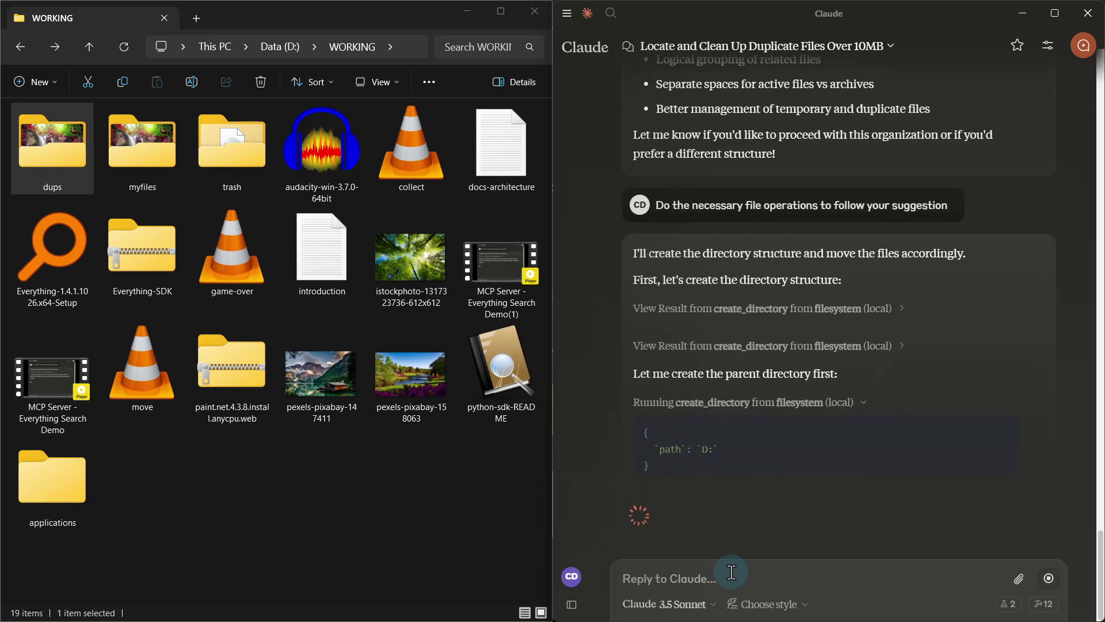